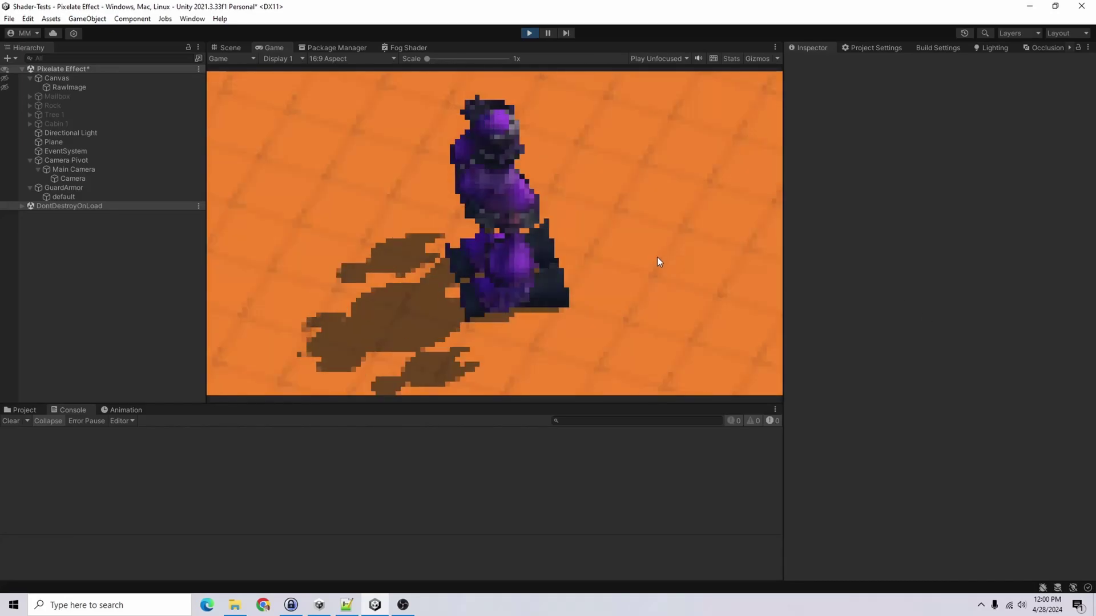
Step: Glance at the Scene view, then return to the pixelated Game view
{"action": "left_click", "coordinate": [226, 50]}
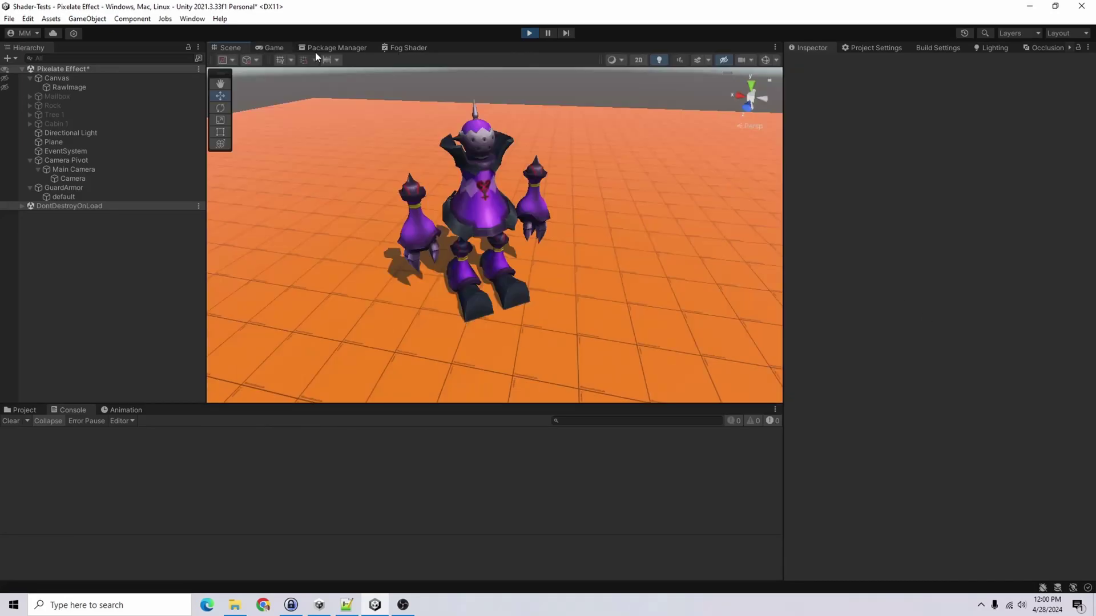
{"action": "left_click", "coordinate": [274, 48]}
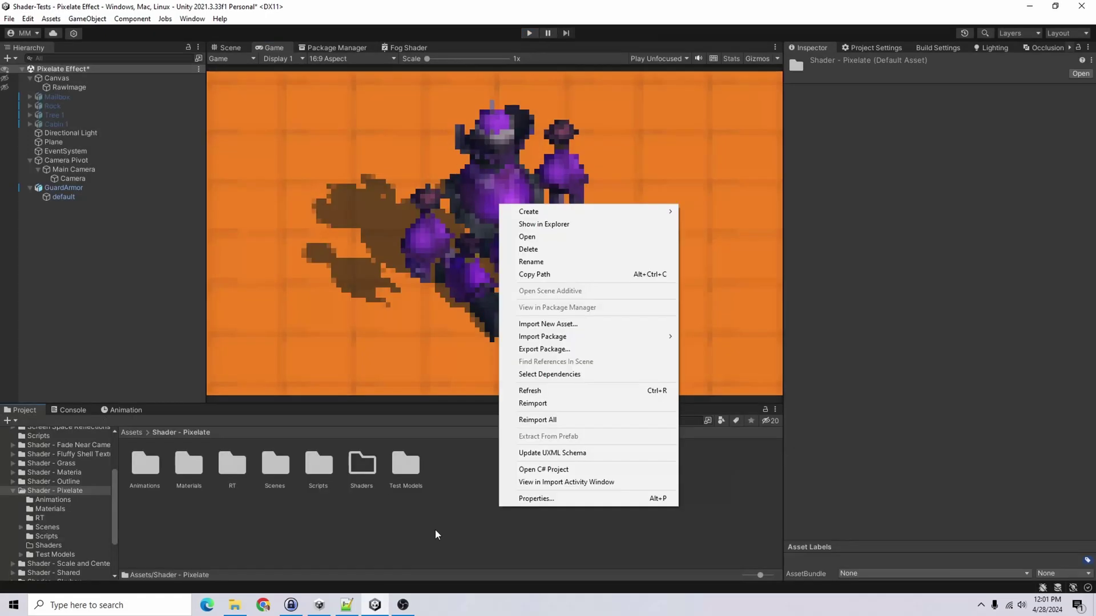
Step: Stop play mode and create and open a new scene in the Shader - Pixelate folder
{"action": "left_click", "coordinate": [488, 501]}
{"action": "right_click", "coordinate": [488, 501]}
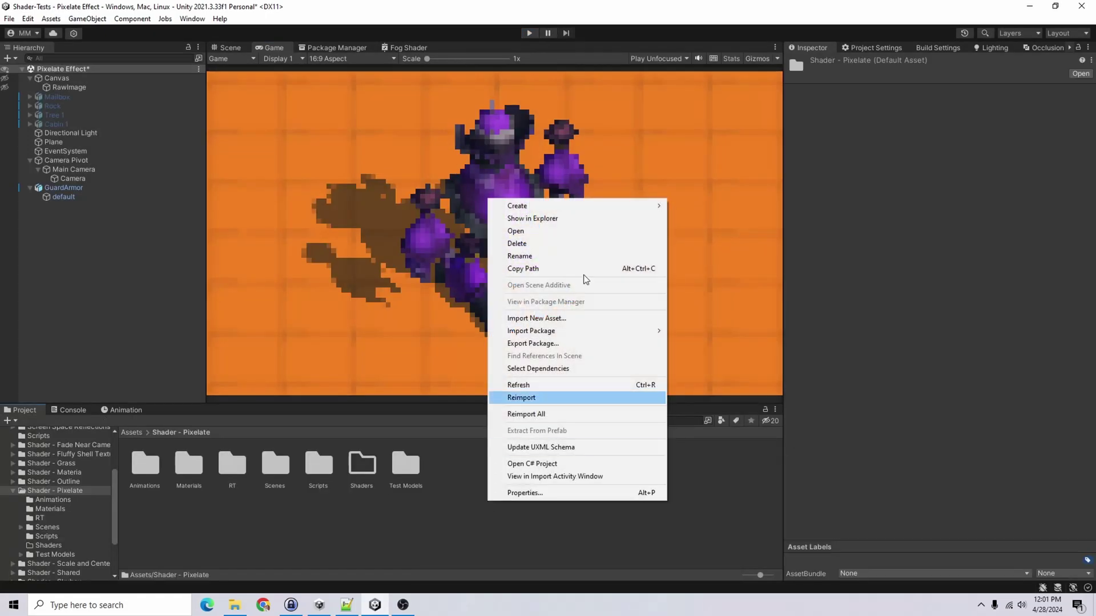
{"action": "mouse_move", "coordinate": [554, 208]}
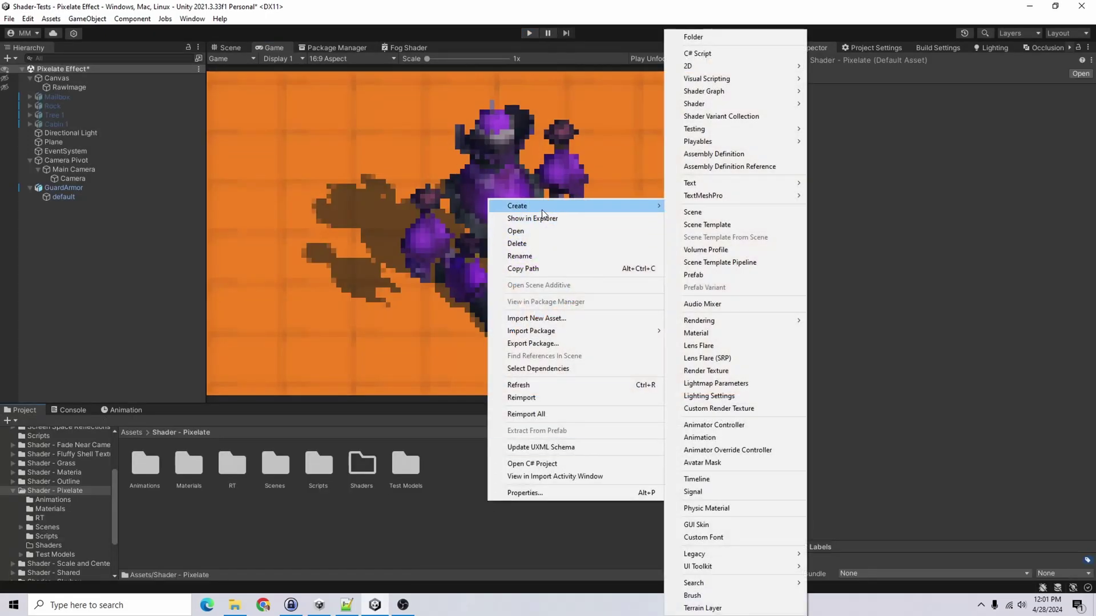
{"action": "left_click", "coordinate": [731, 213]}
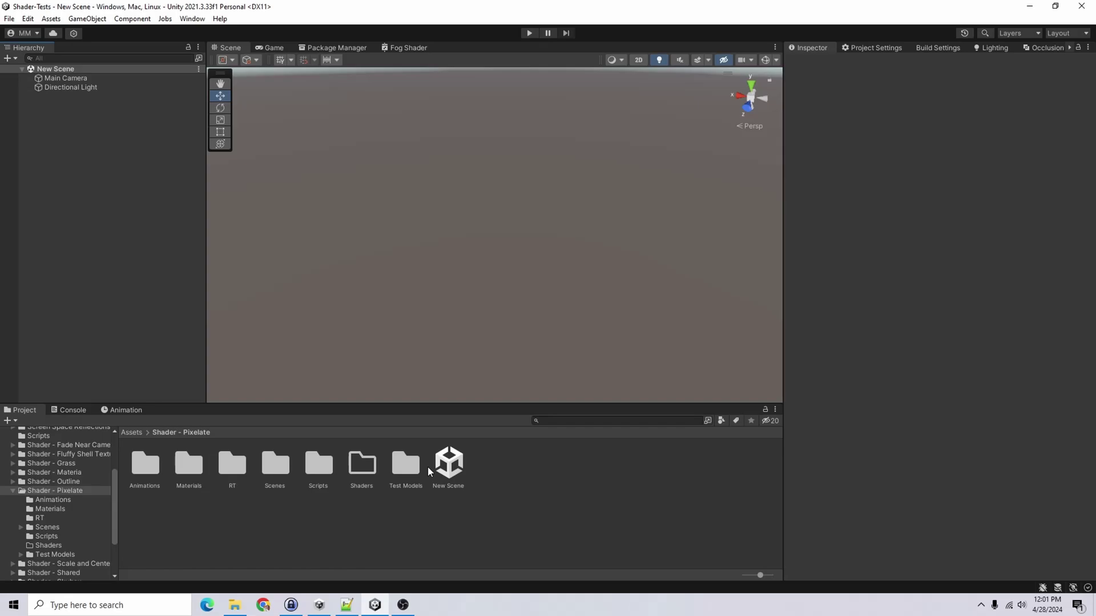
Step: Drag the GuardArmor model from the Test Models folder into the new scene
{"action": "left_click", "coordinate": [409, 468]}
{"action": "double_click", "coordinate": [412, 468]}
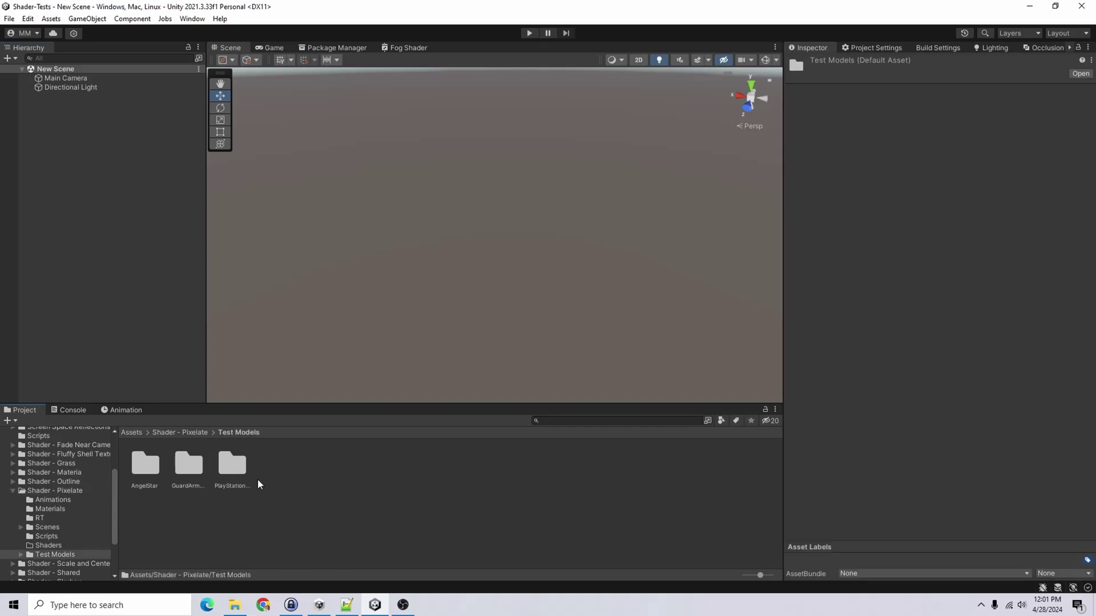
{"action": "double_click", "coordinate": [187, 465]}
{"action": "left_click_drag", "start_coordinate": [188, 464], "coordinate": [90, 152]}
Step: Frame GuardArmor in the Scene view and align Main Camera with that view
{"action": "key", "text": "f"}
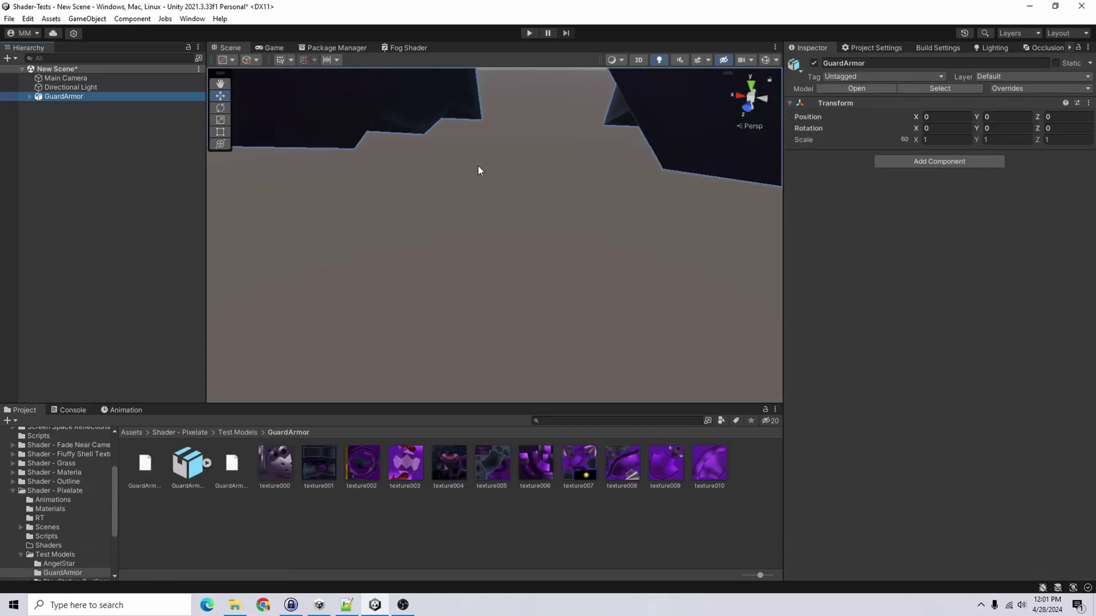
{"action": "scroll", "coordinate": [433, 206], "scroll_direction": "down", "scroll_amount": 5}
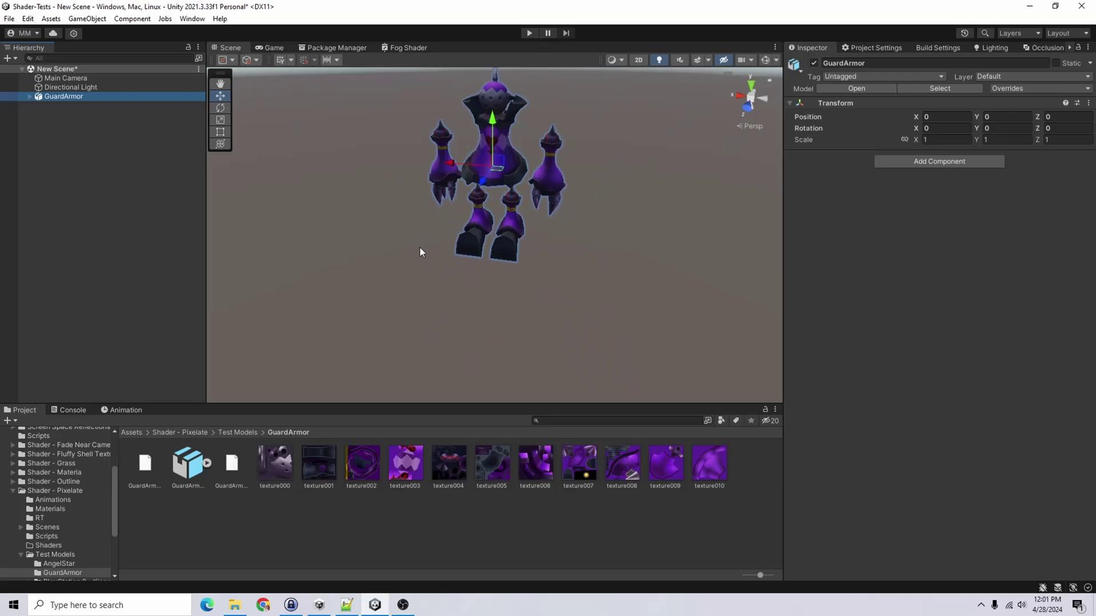
{"action": "middle_click_drag", "start_coordinate": [420, 249], "coordinate": [600, 270]}
{"action": "key", "text": "ctrl+z"}
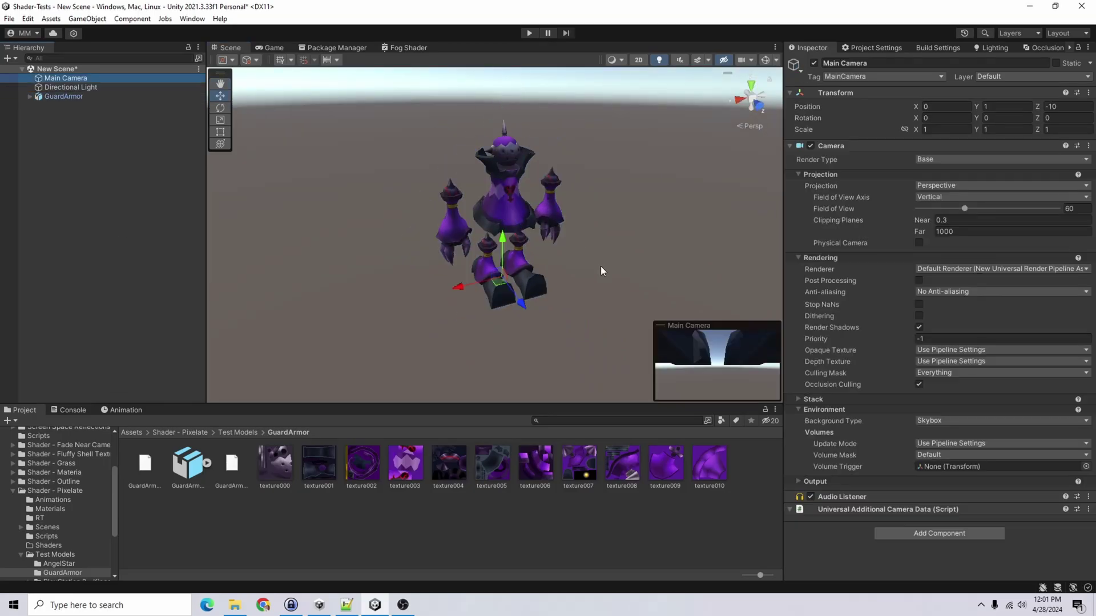
{"action": "key", "text": "ctrl+shift+f"}
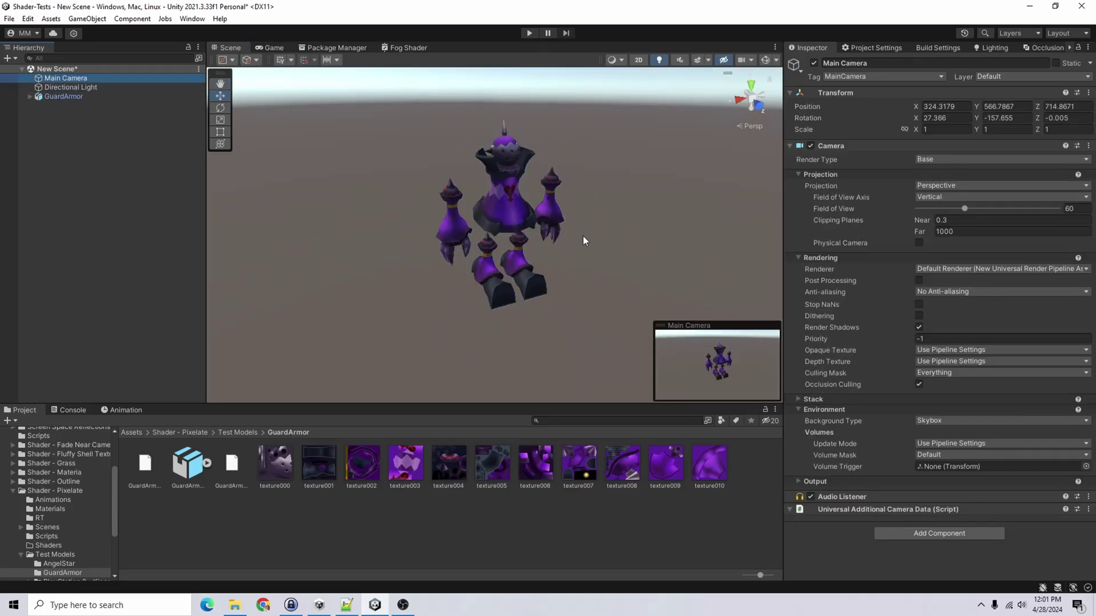
{"action": "left_click", "coordinate": [583, 235]}
{"action": "left_click", "coordinate": [275, 46]}
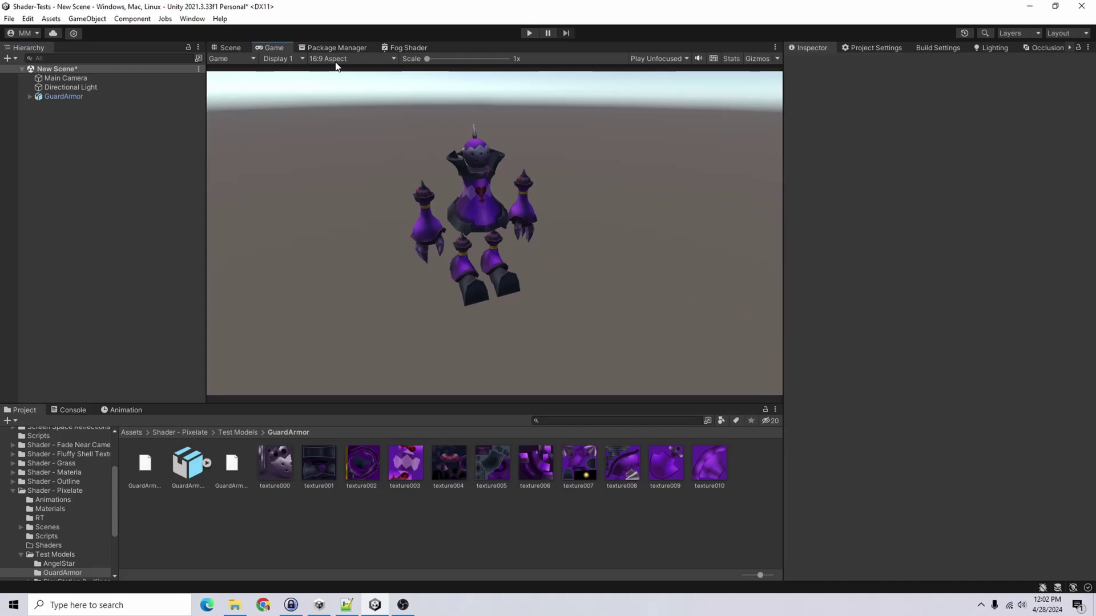
{"action": "left_click", "coordinate": [113, 154]}
{"action": "left_click", "coordinate": [237, 432]}
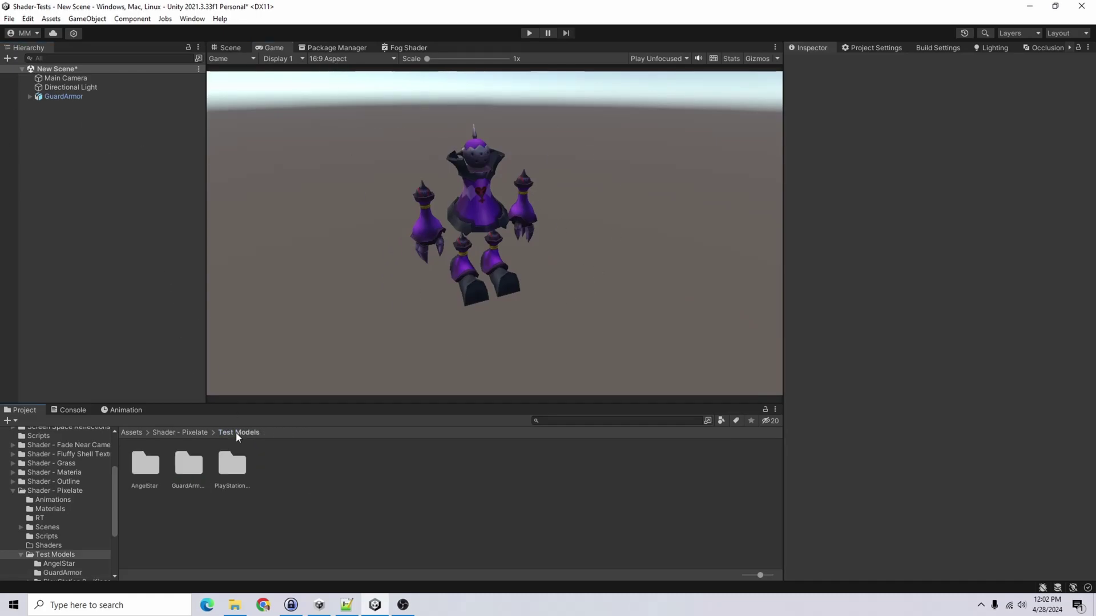
Step: Add a 3D Plane to the scene from the Hierarchy's creation menu
{"action": "left_click", "coordinate": [201, 432]}
{"action": "right_click", "coordinate": [80, 159]}
{"action": "mouse_move", "coordinate": [128, 326]}
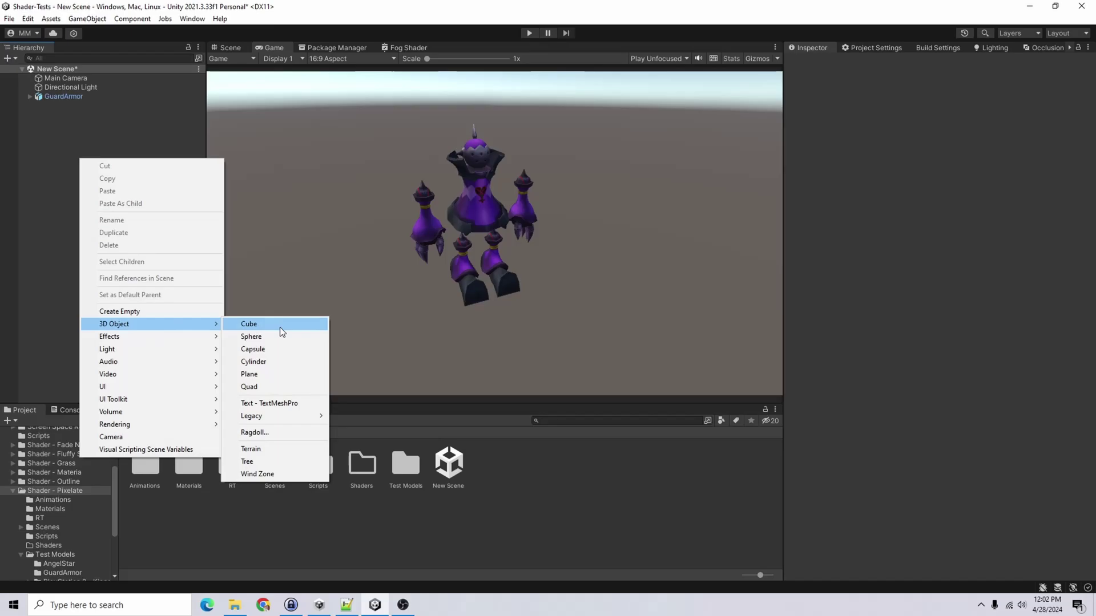
{"action": "left_click", "coordinate": [258, 375]}
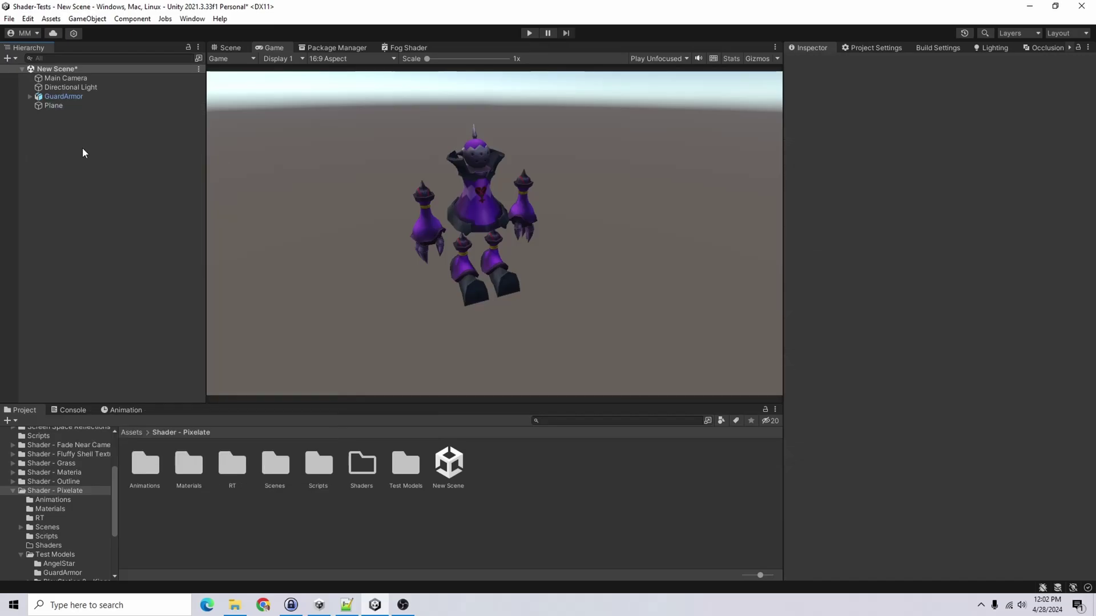
Step: Select the scene objects and enlarge the Plane's scale to 10
{"action": "left_click", "coordinate": [63, 106]}
{"action": "left_click", "coordinate": [33, 98]}
{"action": "left_click", "coordinate": [29, 95]}
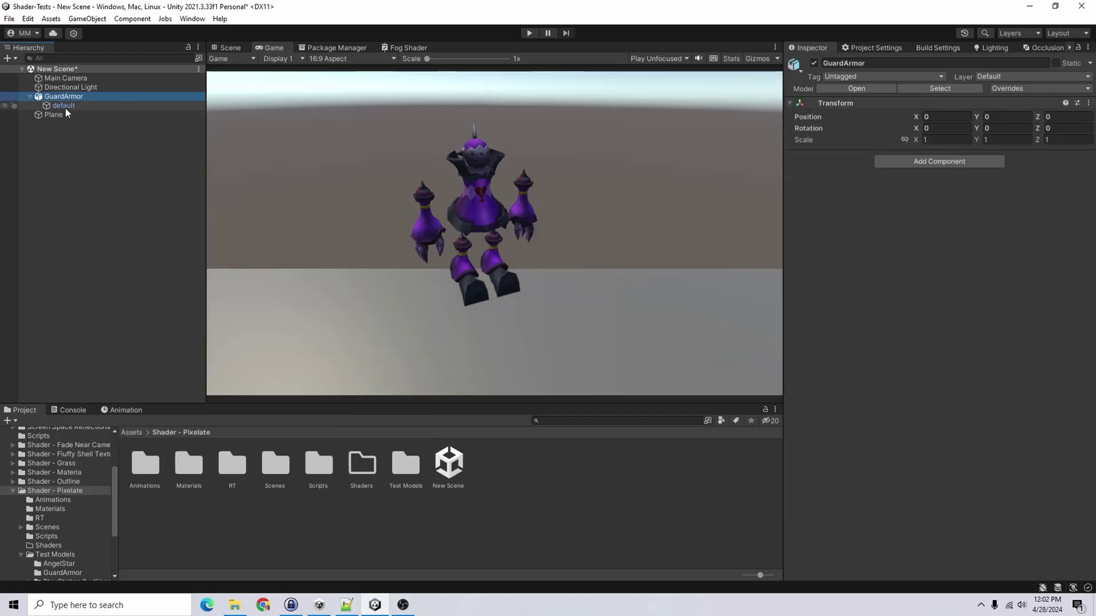
{"action": "left_click", "coordinate": [64, 105]}
{"action": "left_click", "coordinate": [961, 130]}
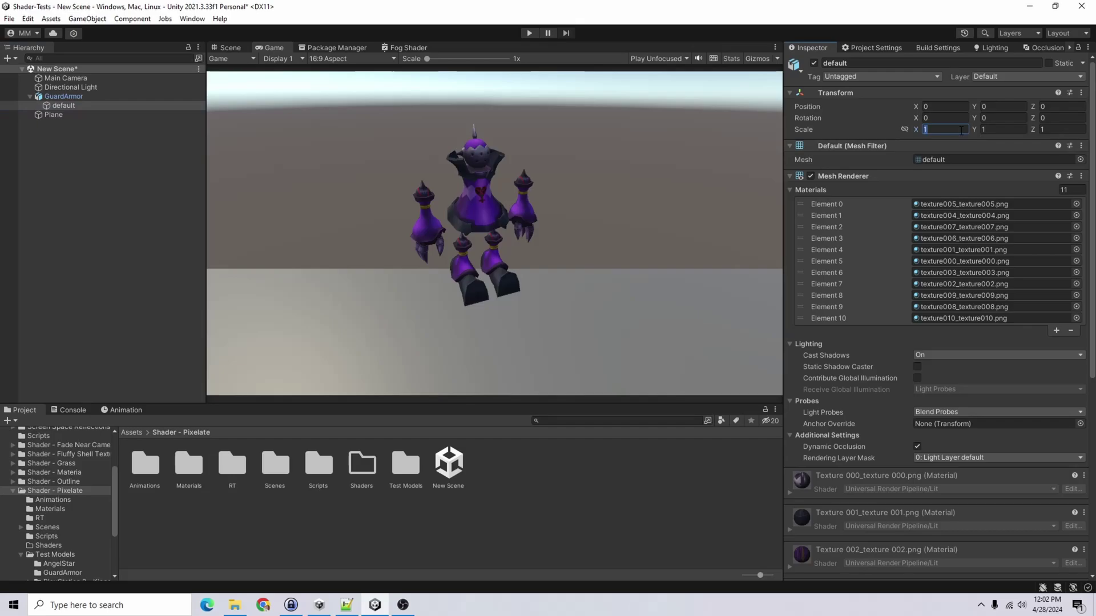
{"action": "type", "text": "0"}
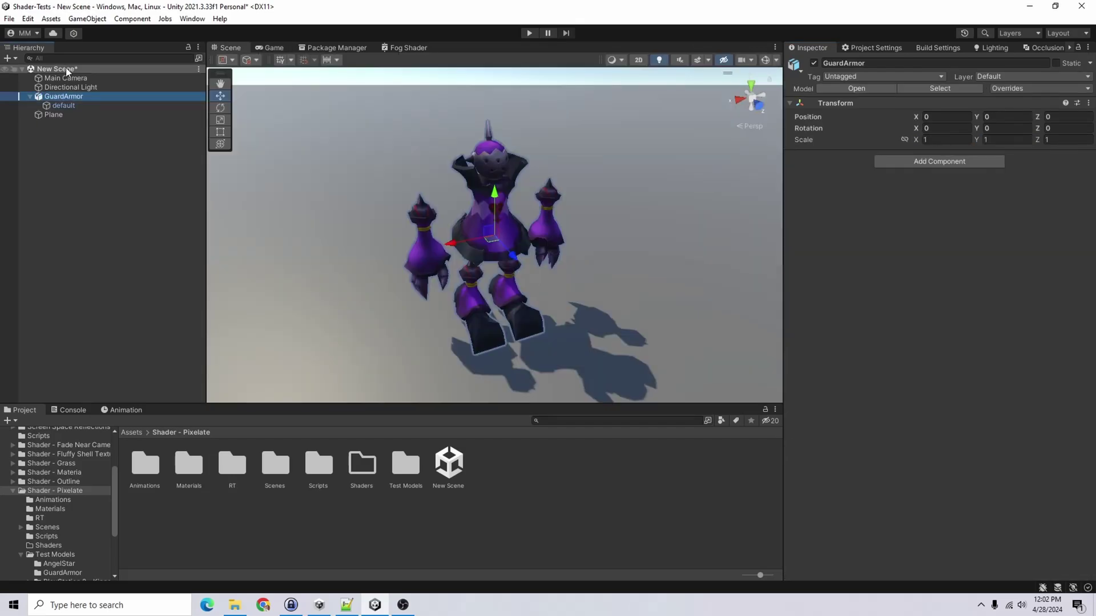
Step: Realign Main Camera with the current Scene view
{"action": "left_click", "coordinate": [65, 79]}
{"action": "key", "text": "ctrl+shift+f"}
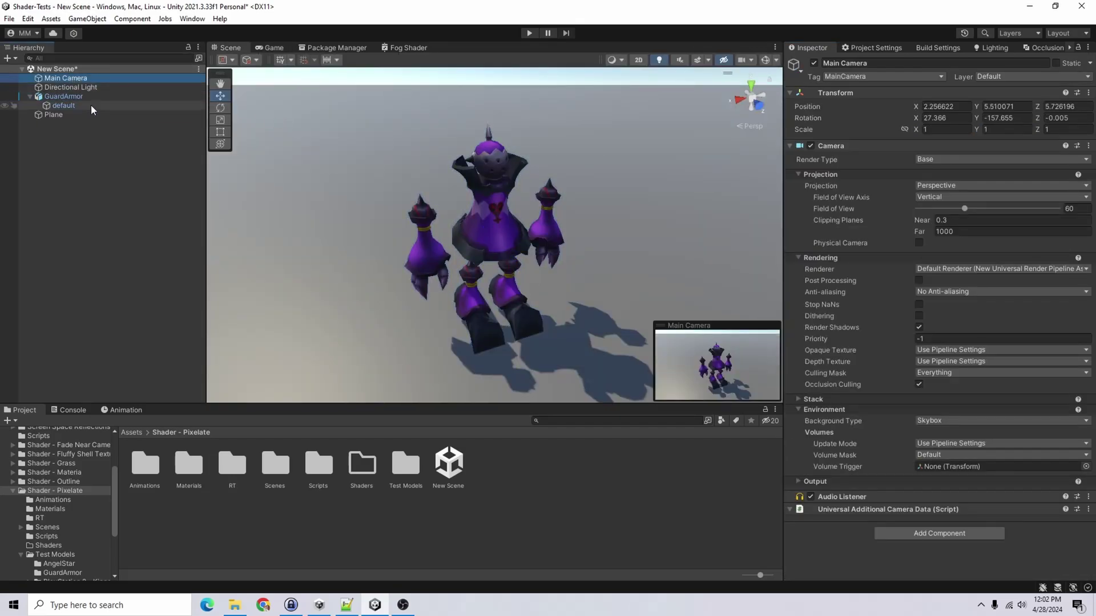
{"action": "left_click", "coordinate": [57, 81]}
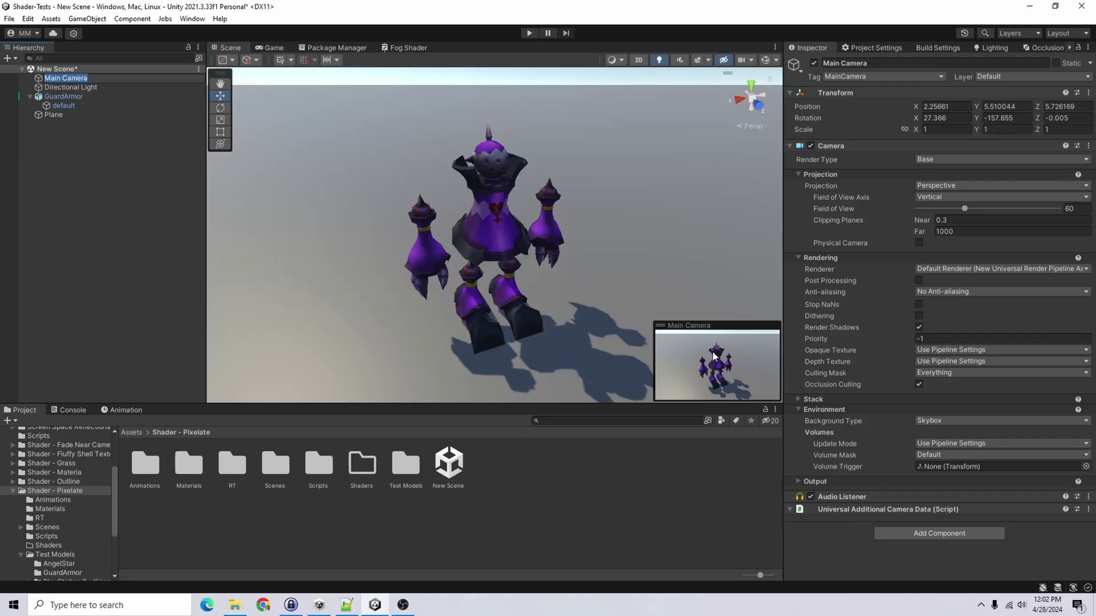
{"action": "left_click", "coordinate": [399, 320]}
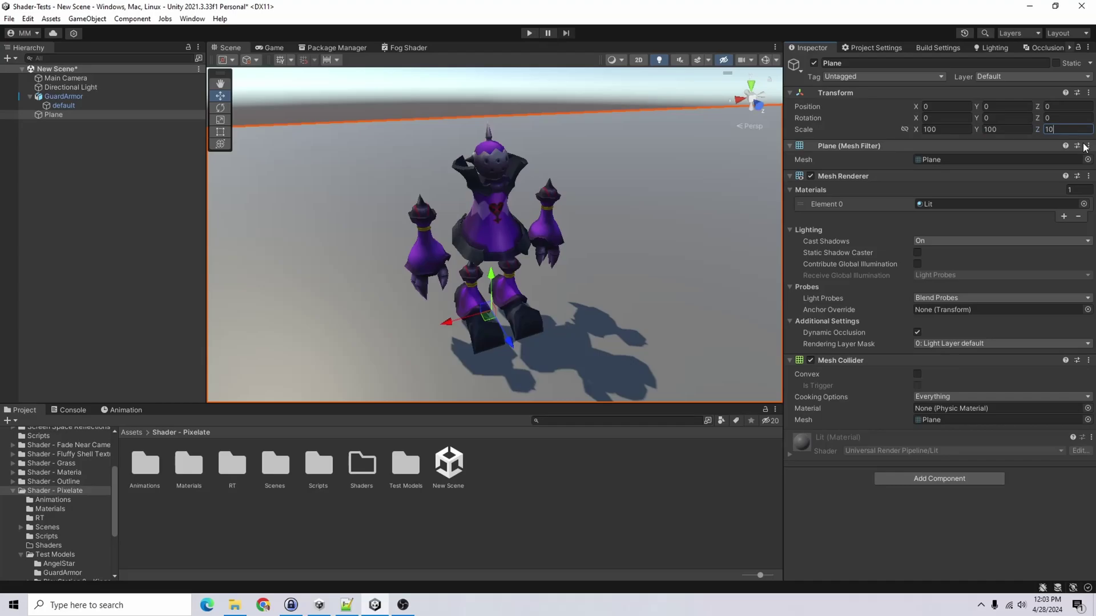
{"action": "left_click", "coordinate": [351, 344]}
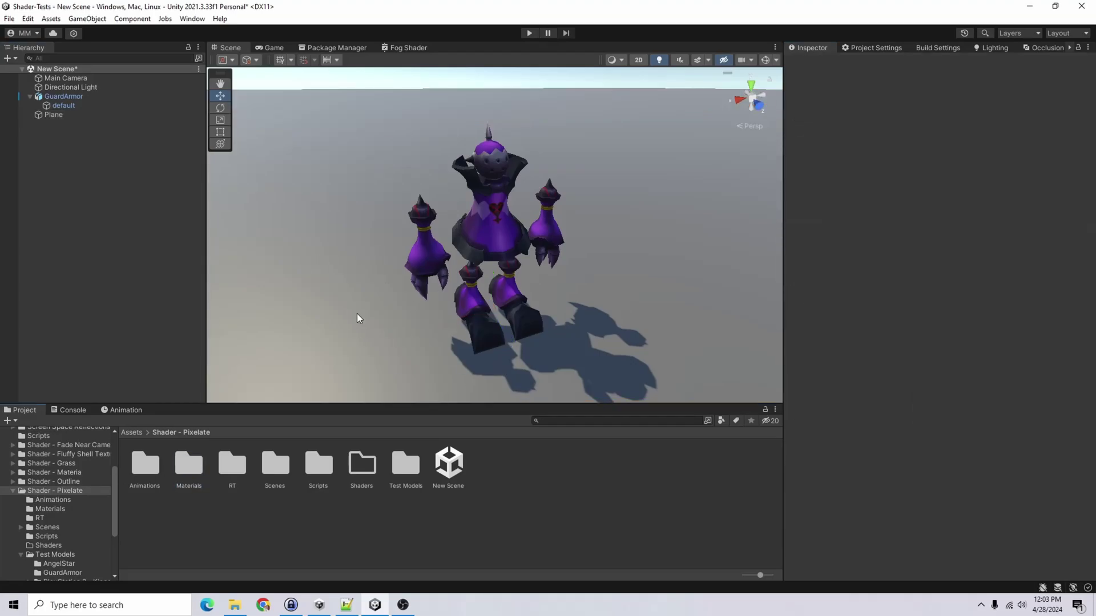
Step: Apply the orange Grid material to the Plane's Mesh Renderer
{"action": "left_click", "coordinate": [53, 114]}
{"action": "left_click", "coordinate": [1072, 211]}
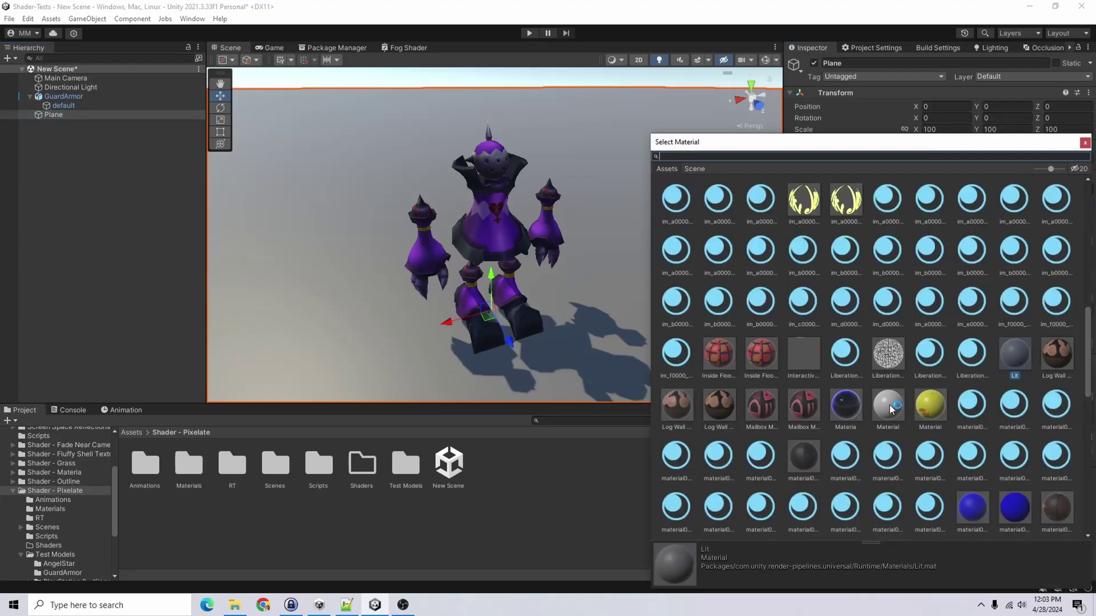
{"action": "double_click", "coordinate": [1056, 199]}
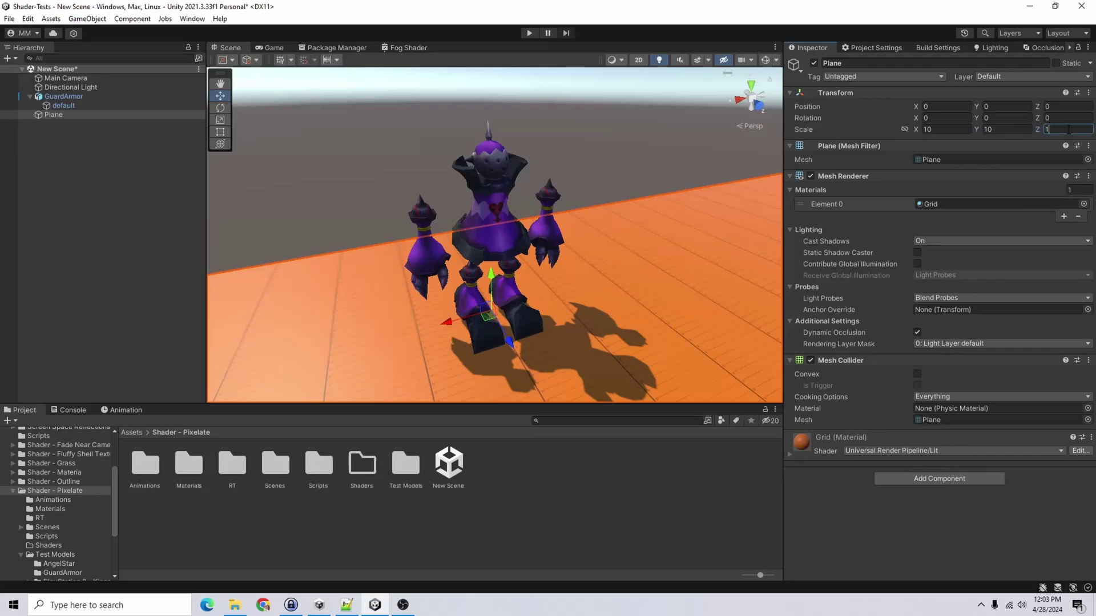
{"action": "left_click", "coordinate": [98, 271]}
{"action": "left_click_drag", "start_coordinate": [558, 323], "coordinate": [399, 285], "text": "alt"}
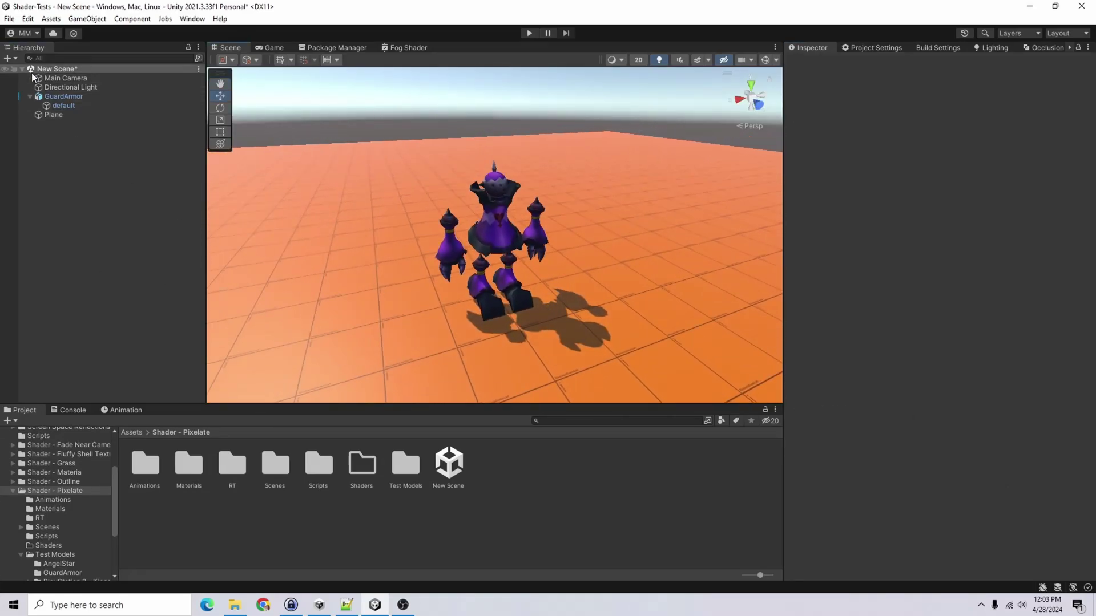
Step: Duplicate Main Camera and rename the copy to Camera
{"action": "left_click", "coordinate": [55, 78]}
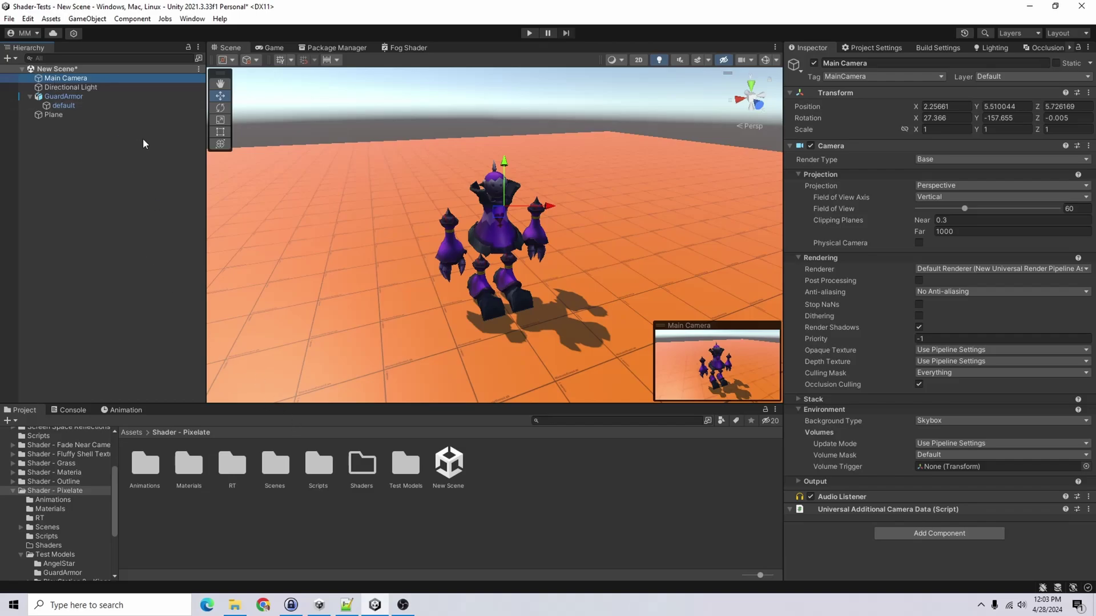
{"action": "key", "text": "ctrl+d"}
{"action": "left_click", "coordinate": [879, 63]}
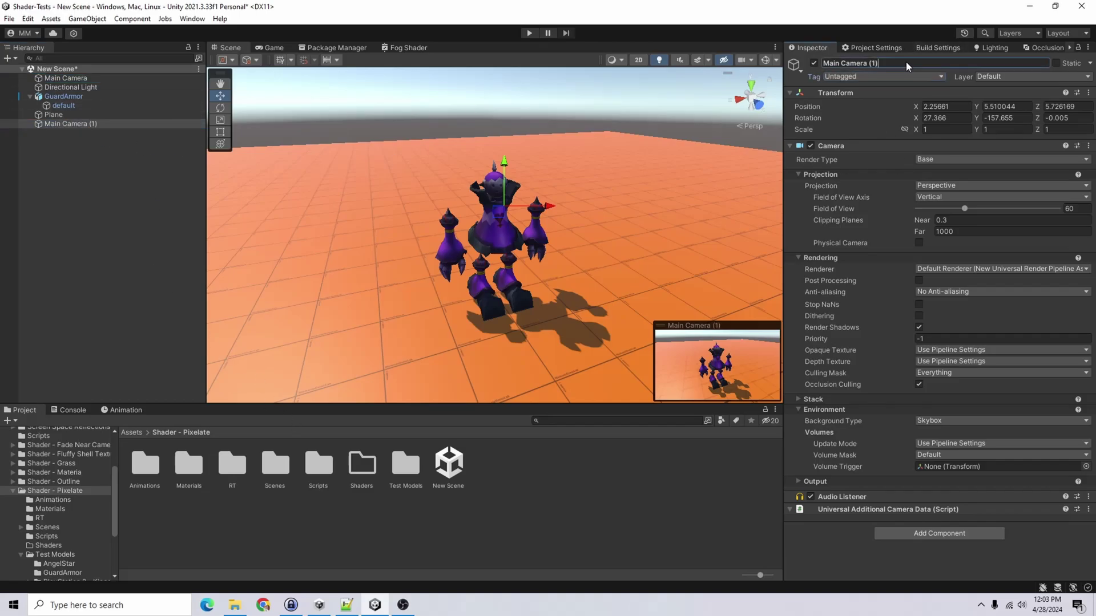
{"action": "key", "text": "ctrl+a"}
{"action": "type", "text": "Camera"}
{"action": "key", "text": "Return"}
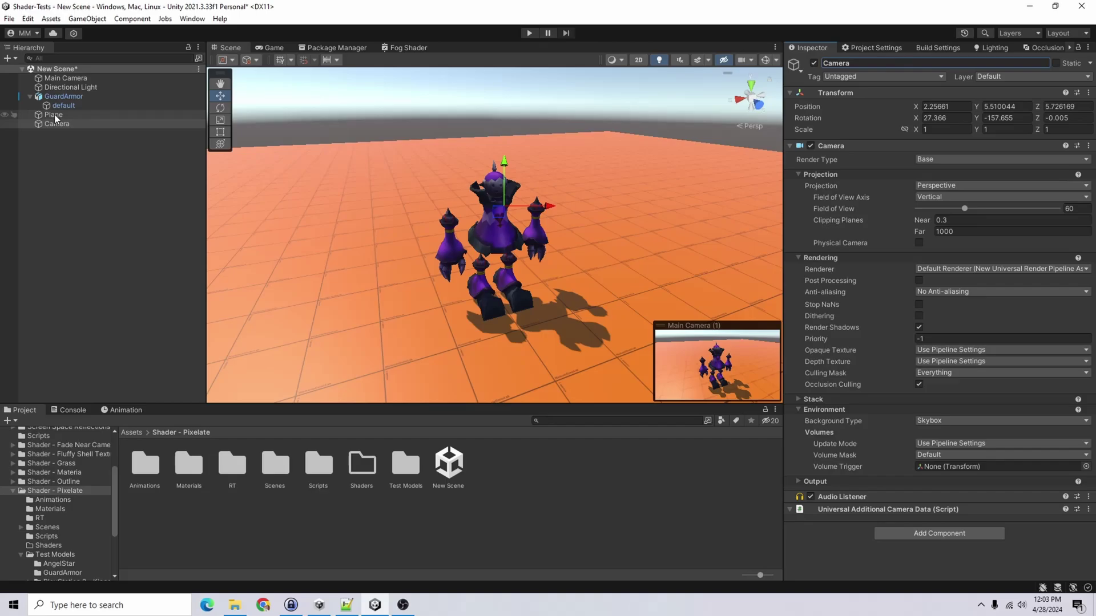
Step: Nest Camera under Main Camera and expand its Output settings
{"action": "left_click_drag", "start_coordinate": [49, 125], "coordinate": [83, 78]}
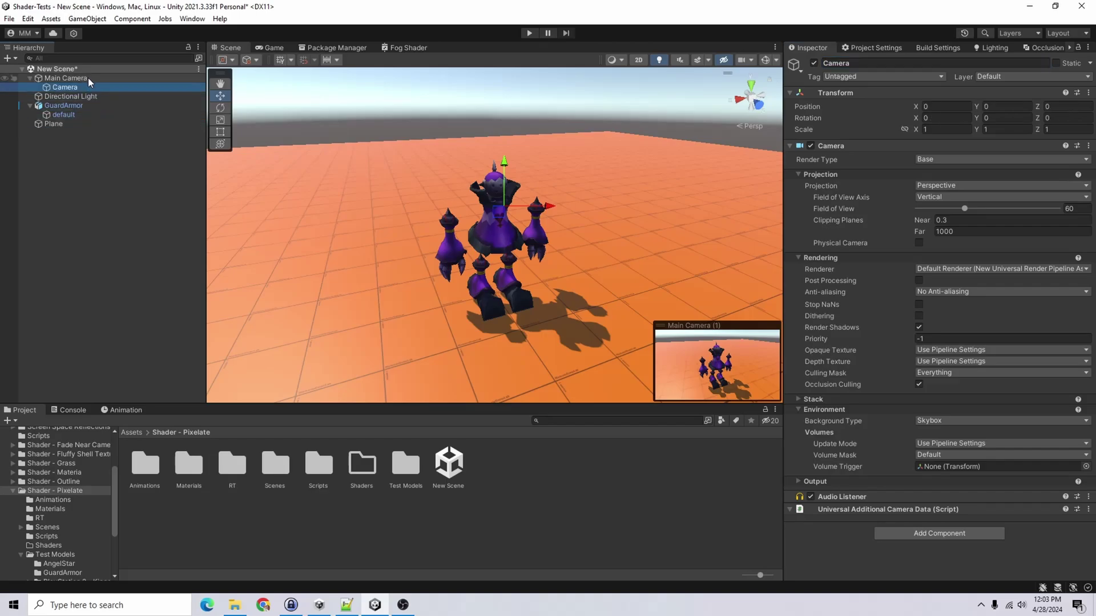
{"action": "left_click", "coordinate": [933, 481]}
{"action": "scroll", "coordinate": [934, 430], "scroll_direction": "down", "scroll_amount": 2}
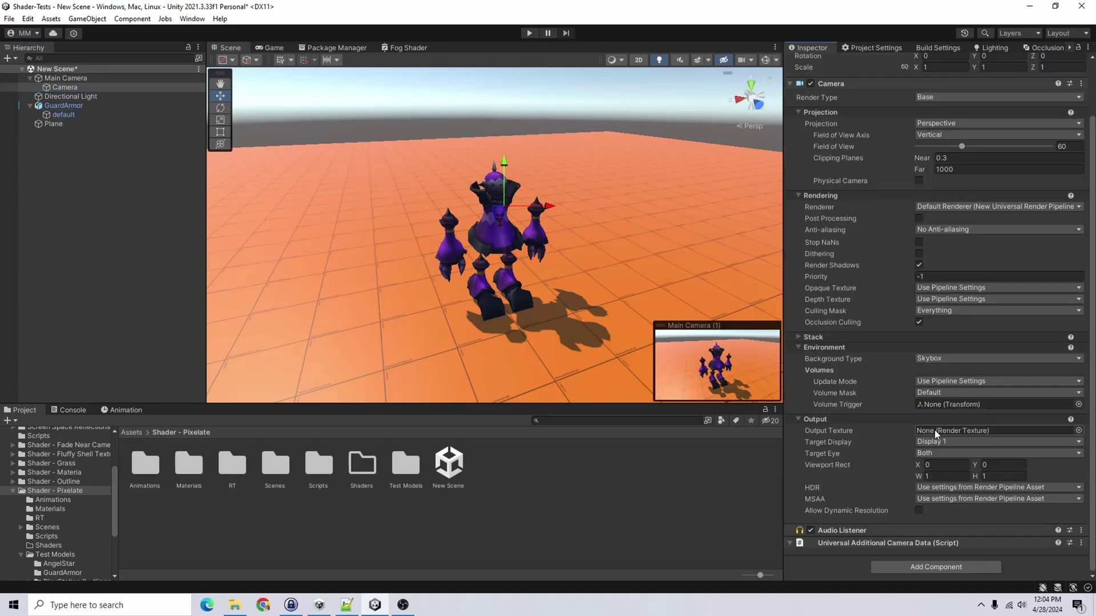
Step: Create a New Render Texture in the Shader - Pixelate folder
{"action": "right_click", "coordinate": [526, 488]}
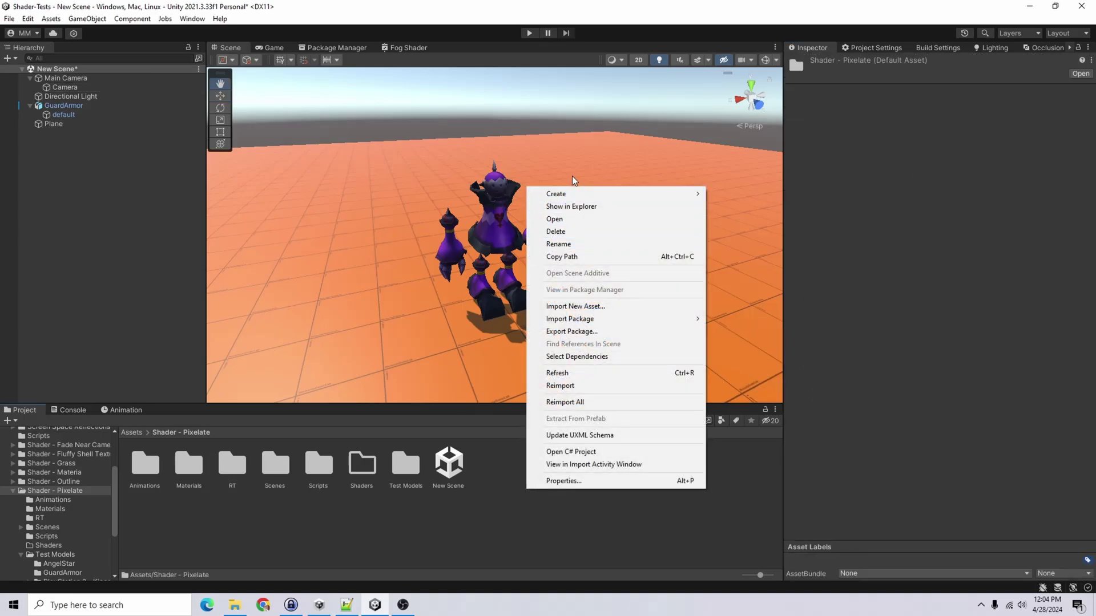
{"action": "mouse_move", "coordinate": [591, 193]}
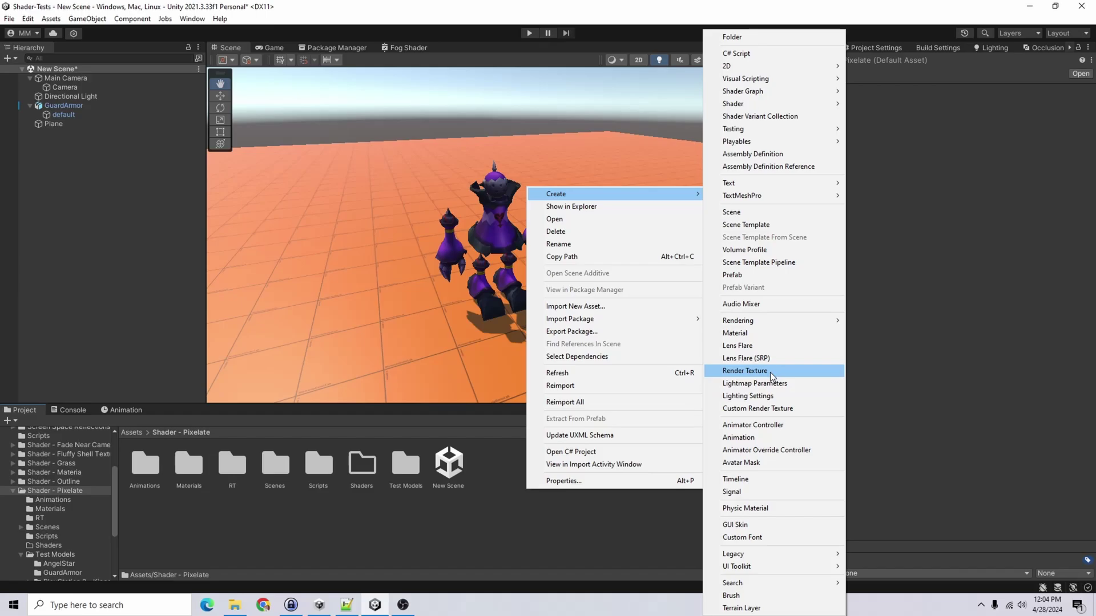
{"action": "left_click", "coordinate": [745, 371]}
Step: Enter a 16 x 9 texture size, then multiply the width up to 256
{"action": "left_click", "coordinate": [957, 103]}
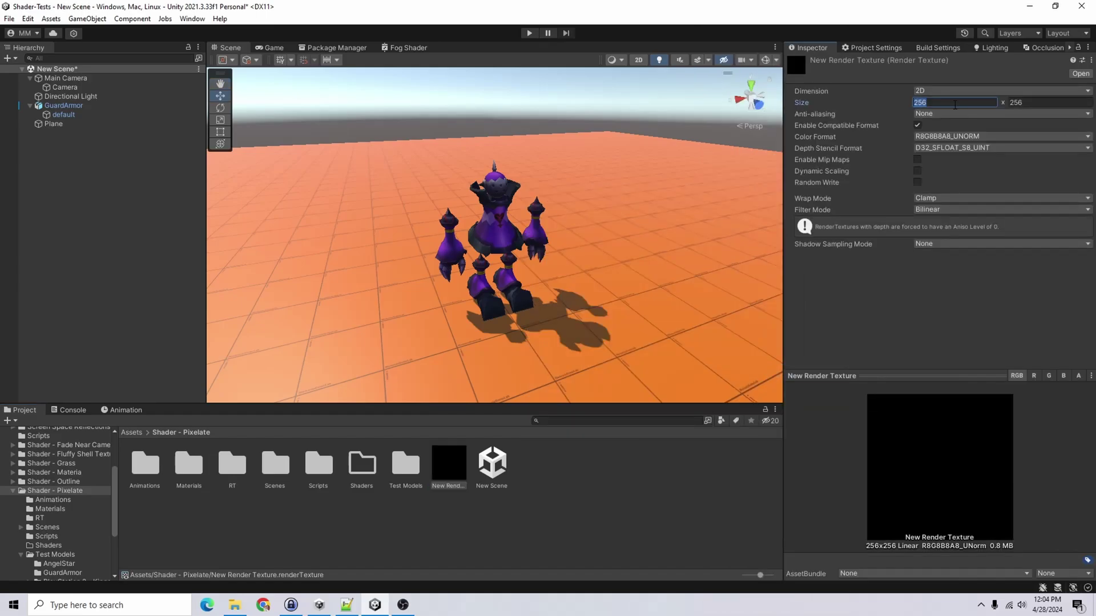
{"action": "type", "text": "16"}
{"action": "key", "text": "Tab"}
{"action": "type", "text": "9"}
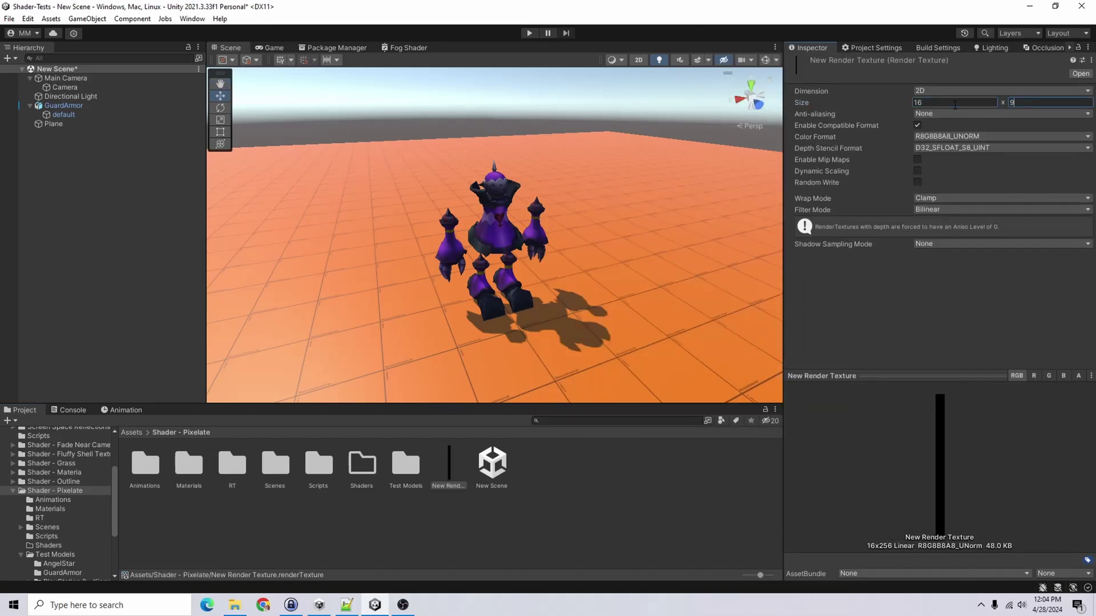
{"action": "left_click", "coordinate": [954, 104]}
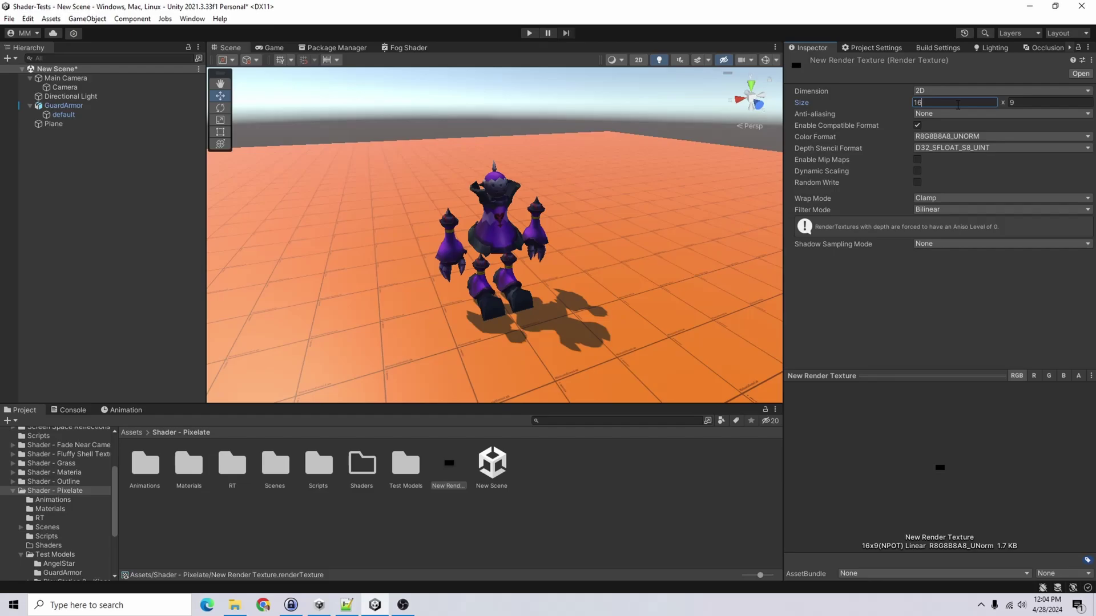
{"action": "type", "text": "*4"}
{"action": "key", "text": "Return"}
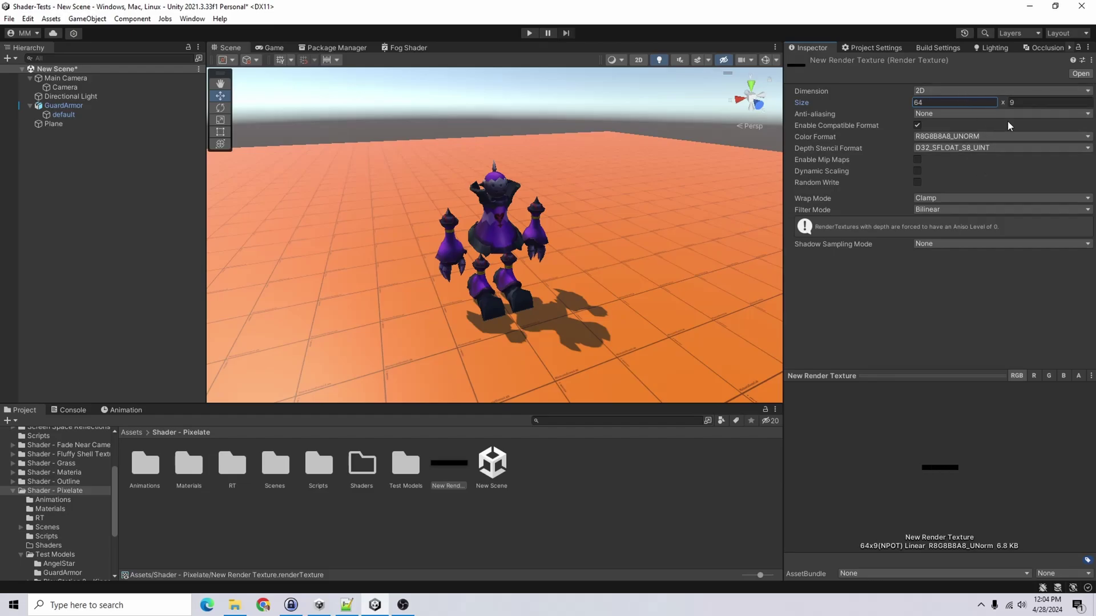
{"action": "type", "text": "*4"}
{"action": "key", "text": "Return"}
Step: Multiply the height up to 144, confirming a 256 x 144 texture size
{"action": "left_click", "coordinate": [1032, 103]}
{"action": "type", "text": "*8"}
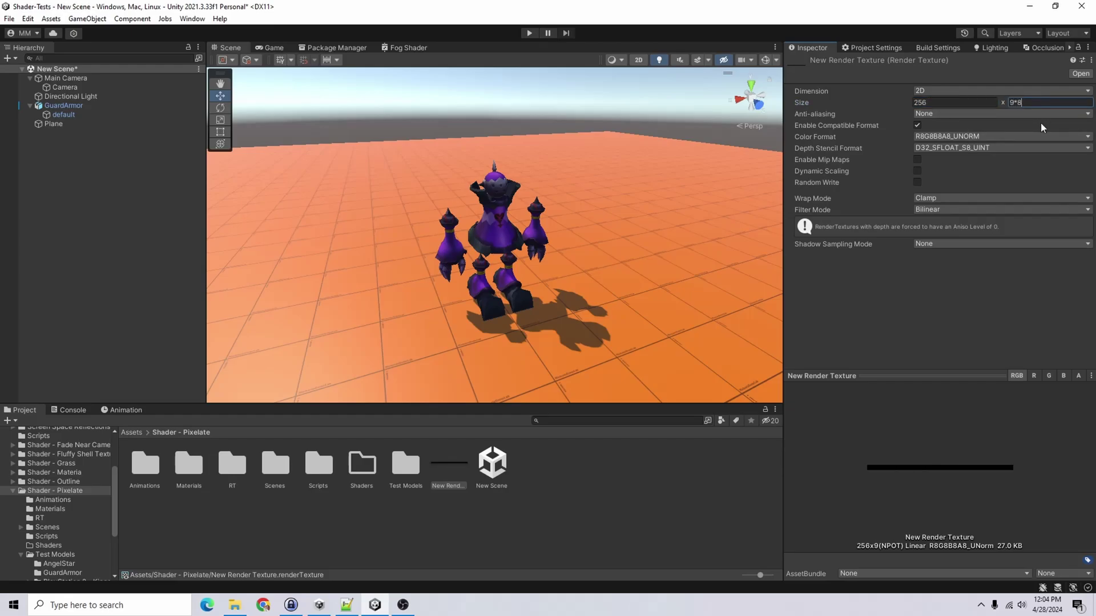
{"action": "key", "text": "Return"}
{"action": "left_click", "coordinate": [929, 103]}
{"action": "type", "text": "128"}
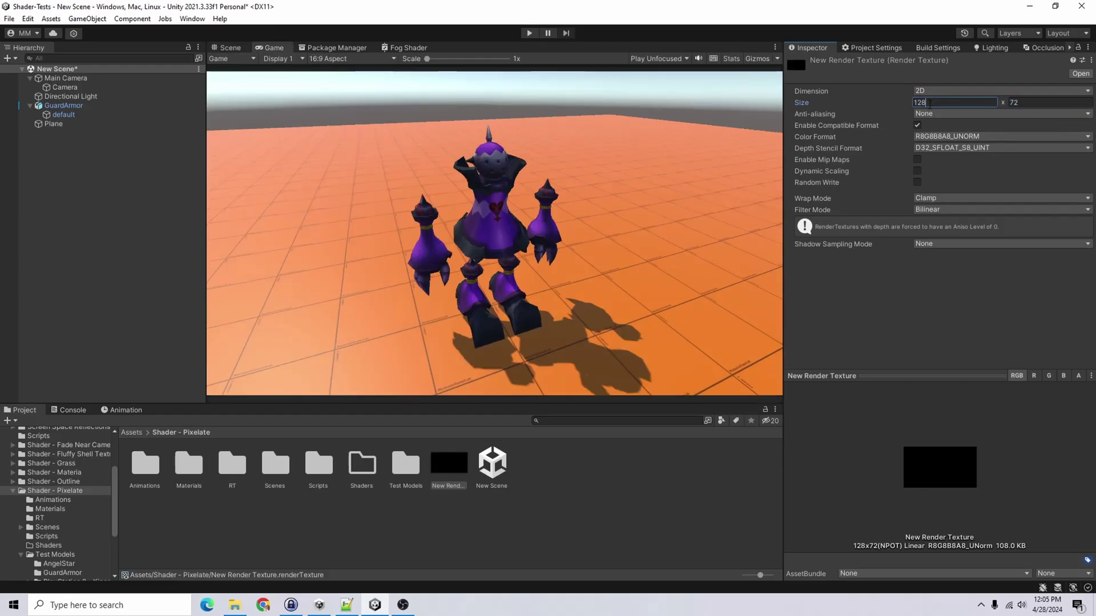
{"action": "type", "text": "*2"}
{"action": "key", "text": "Return"}
{"action": "left_click", "coordinate": [1029, 103]}
{"action": "type", "text": "*2"}
{"action": "key", "text": "Return"}
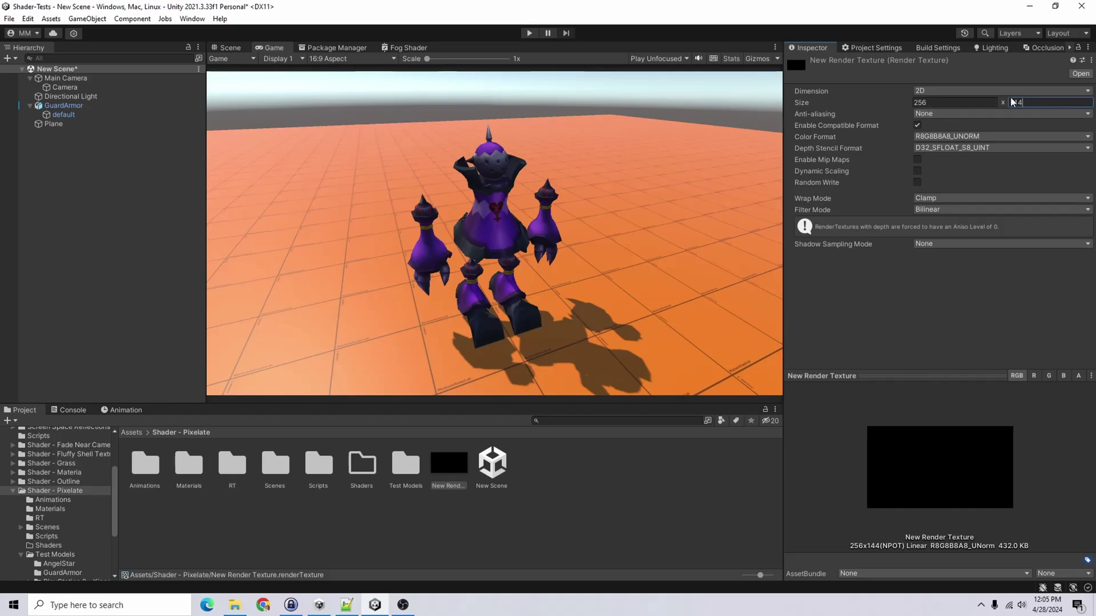
{"action": "left_click", "coordinate": [959, 102]}
{"action": "key", "text": "Tab"}
Step: Bring up Camera's output settings and select the New Render Texture asset
{"action": "left_click", "coordinate": [78, 87]}
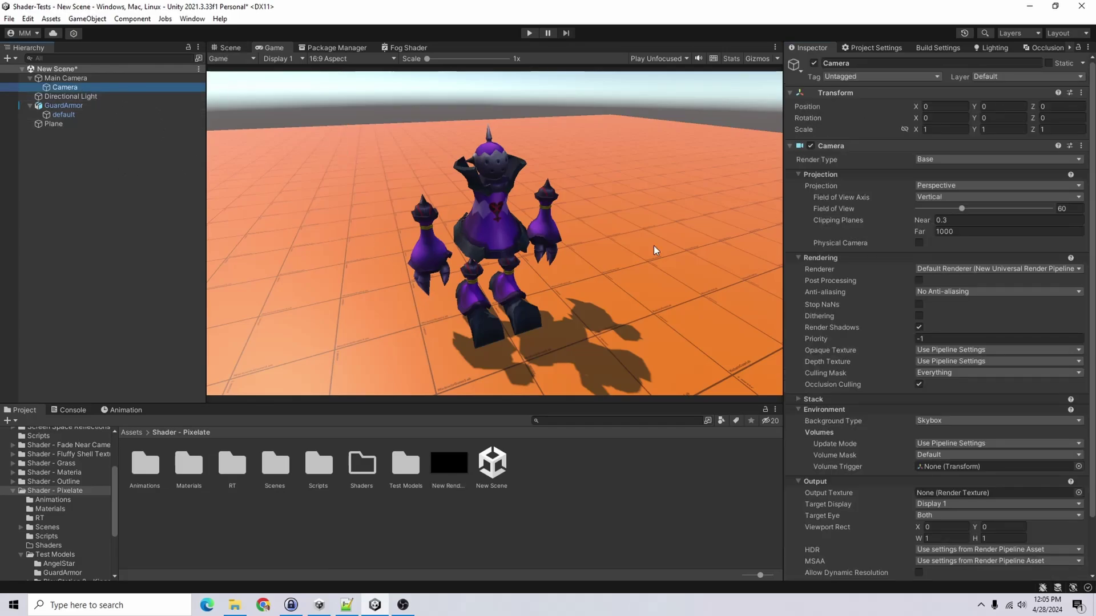
{"action": "scroll", "coordinate": [932, 436], "scroll_direction": "down", "scroll_amount": 3}
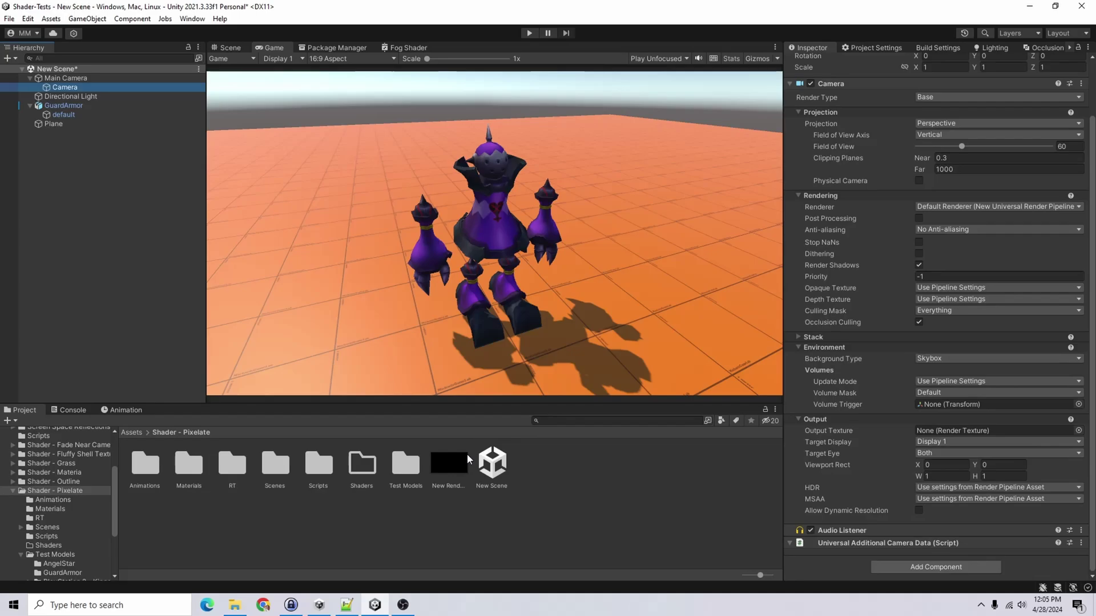
{"action": "left_click", "coordinate": [453, 459]}
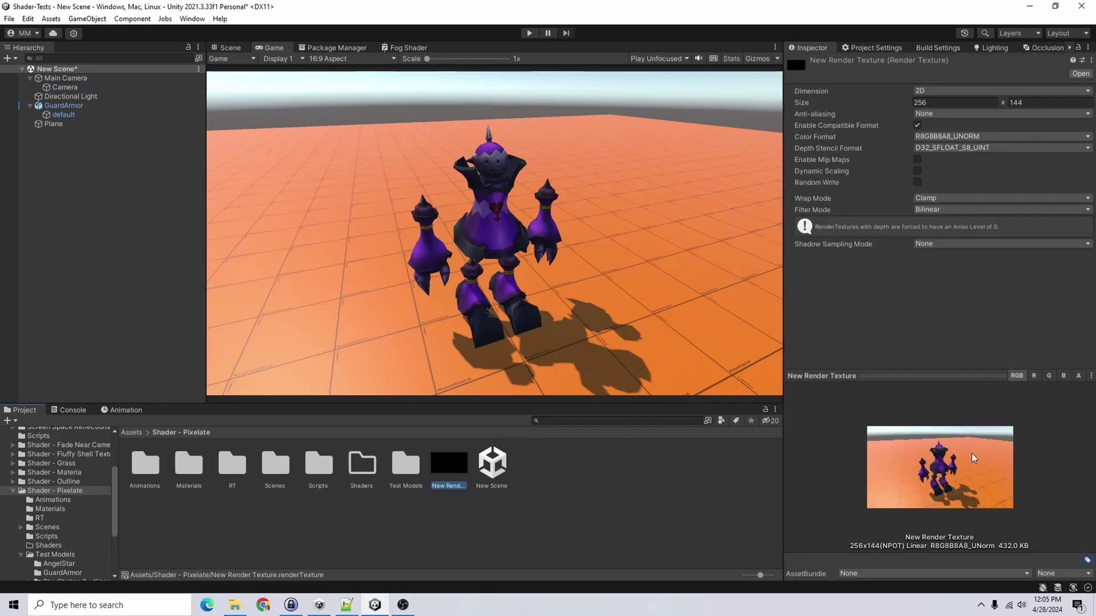
Step: Add a UI Canvas to the scene
{"action": "right_click", "coordinate": [62, 175]}
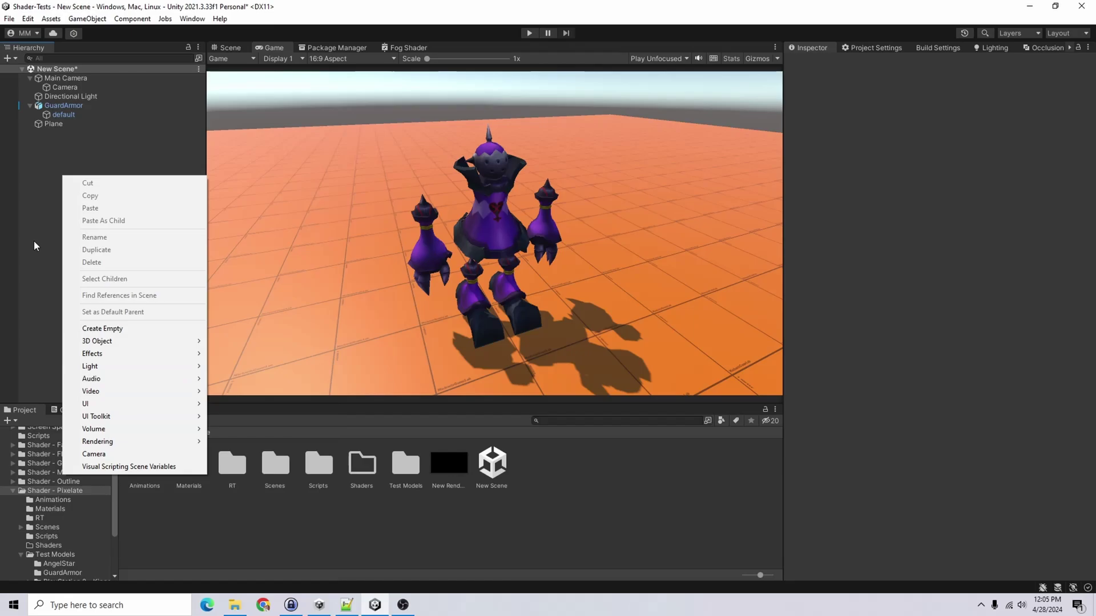
{"action": "left_click", "coordinate": [33, 240]}
{"action": "right_click", "coordinate": [46, 188]}
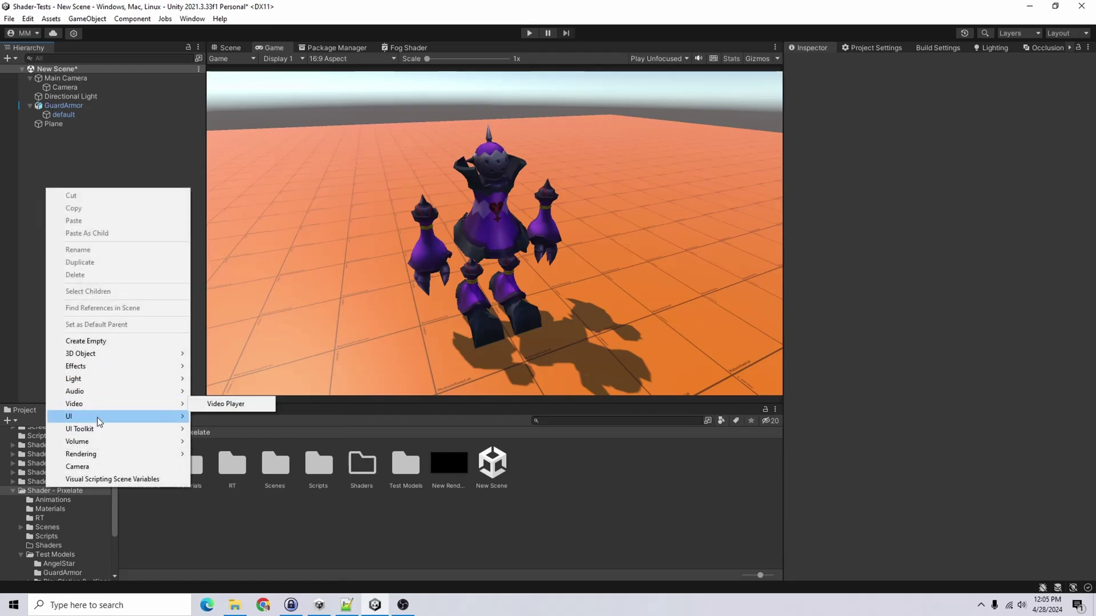
{"action": "mouse_move", "coordinate": [98, 417]}
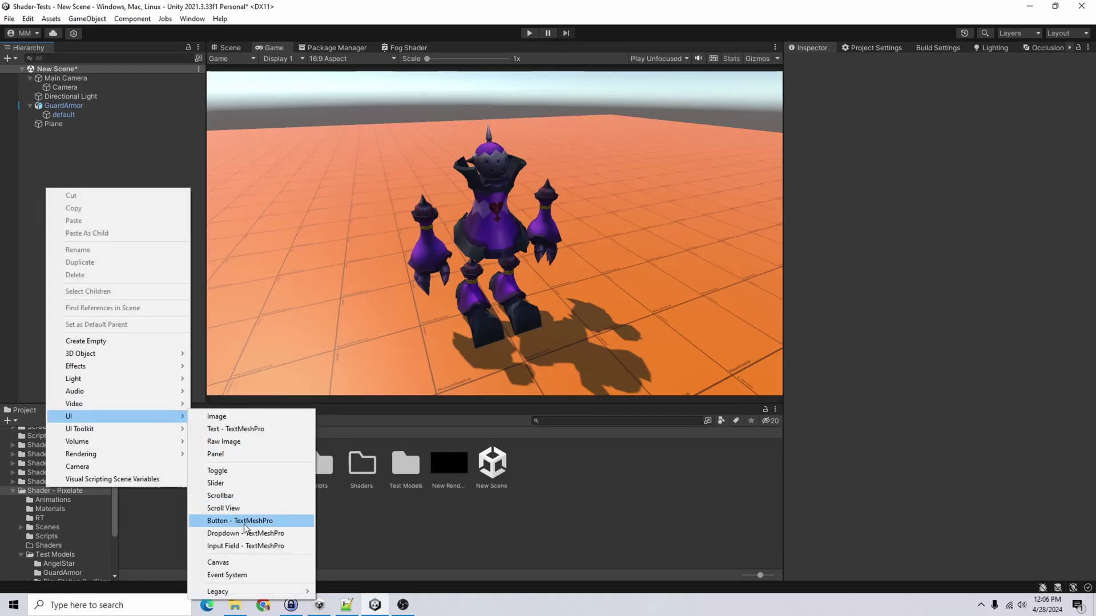
{"action": "left_click", "coordinate": [239, 562]}
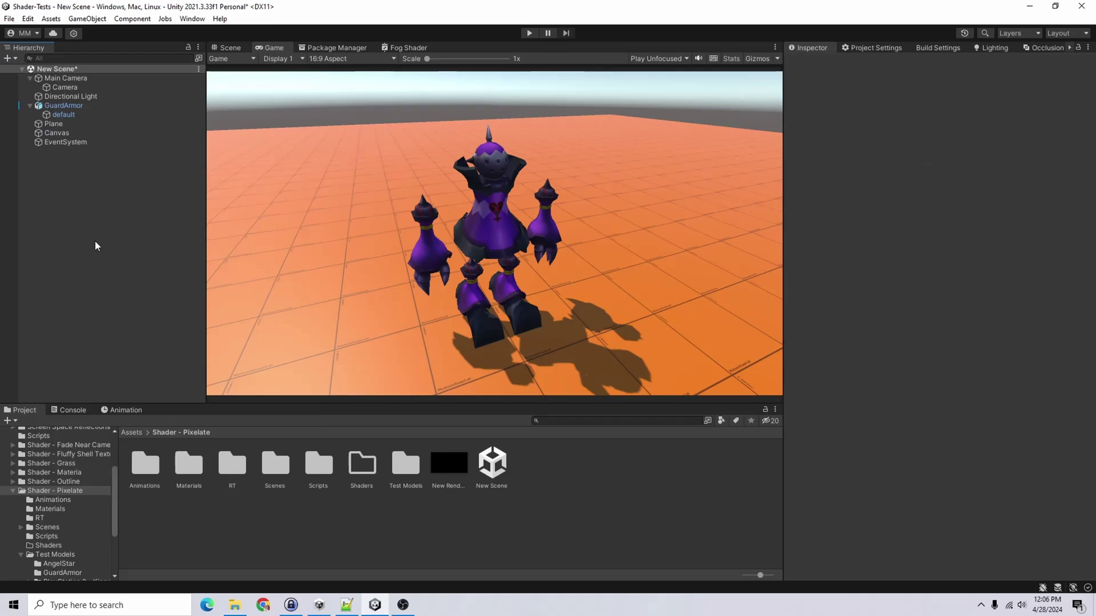
Step: Make the Canvas scale with screen size at a 1920-wide reference resolution, matching by Expand
{"action": "left_click", "coordinate": [965, 329]}
{"action": "left_click", "coordinate": [965, 354]}
{"action": "left_click", "coordinate": [950, 345]}
{"action": "type", "text": "19"}
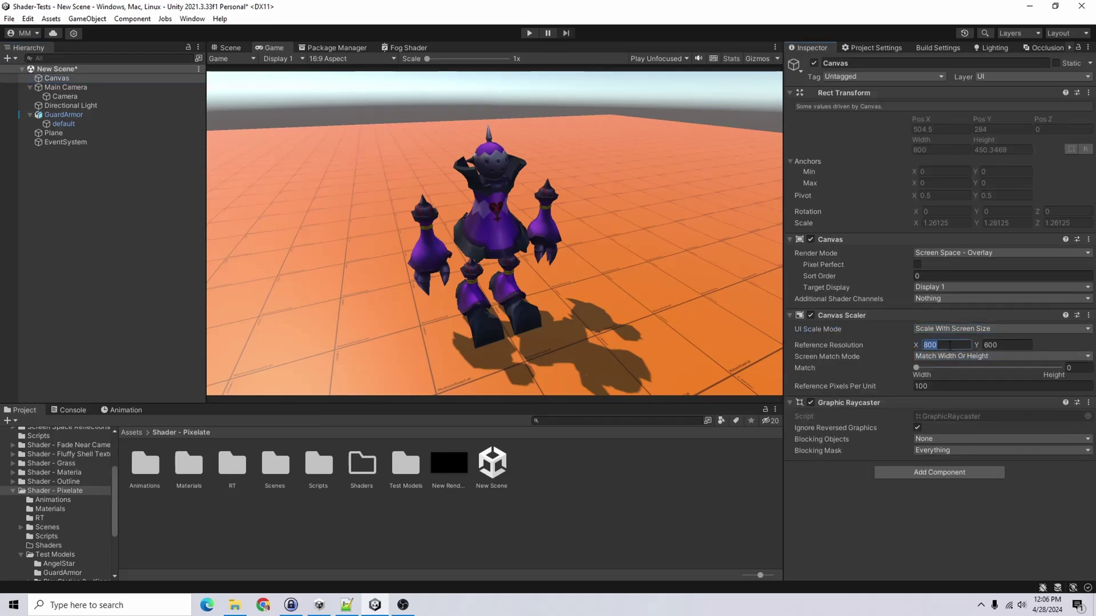
{"action": "type", "text": "20"}
{"action": "key", "text": "Tab"}
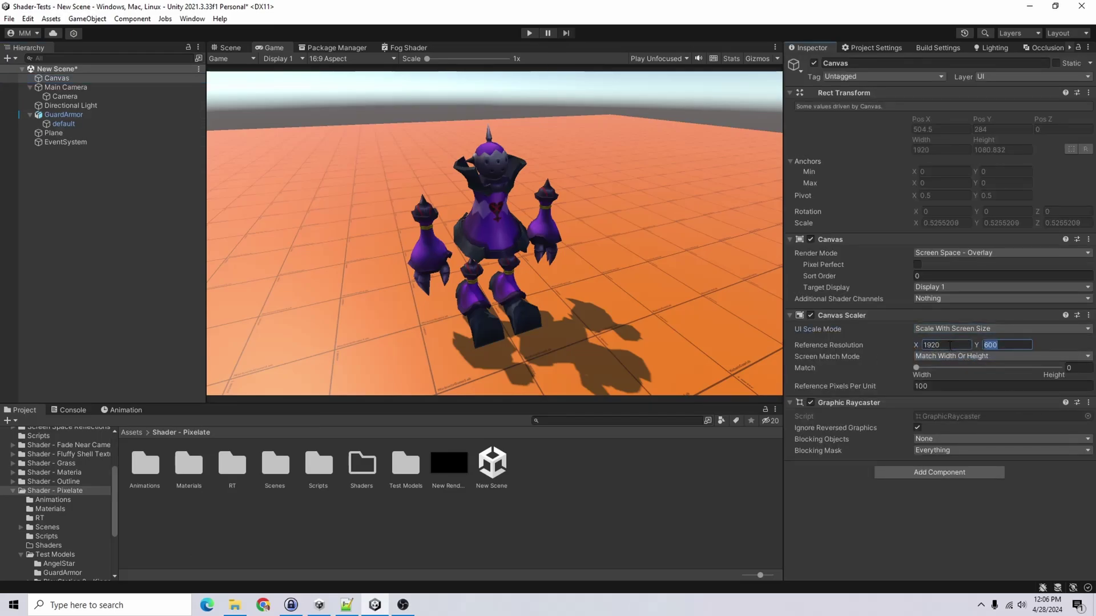
{"action": "type", "text": "108"}
{"action": "left_click", "coordinate": [1001, 356]}
{"action": "left_click", "coordinate": [959, 378]}
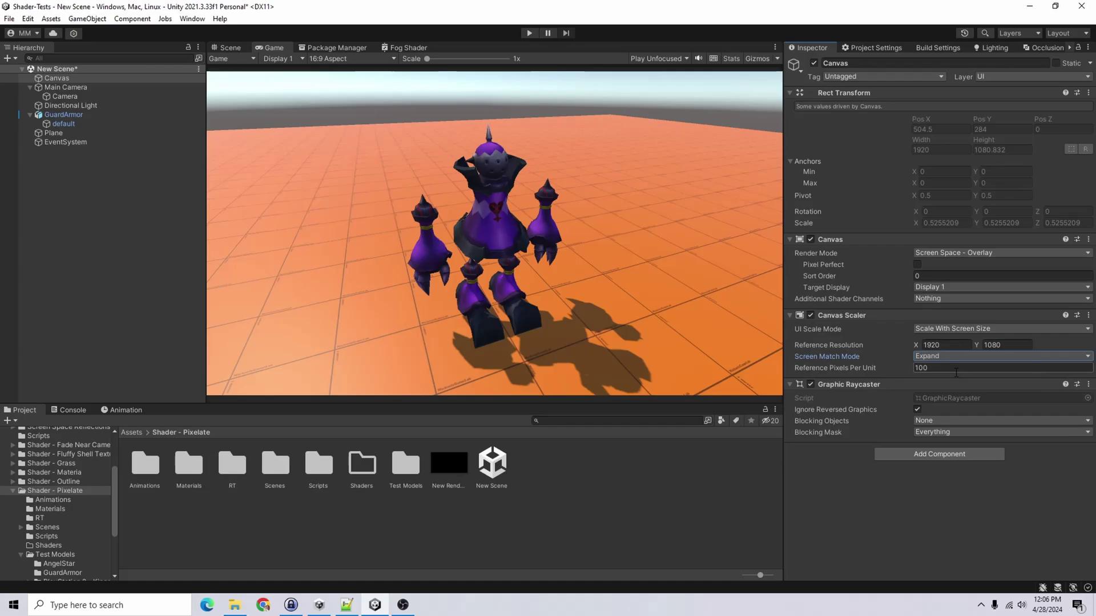
Step: Add a Raw Image under the Canvas showing New Render Texture at 256 x 144
{"action": "right_click", "coordinate": [51, 78]}
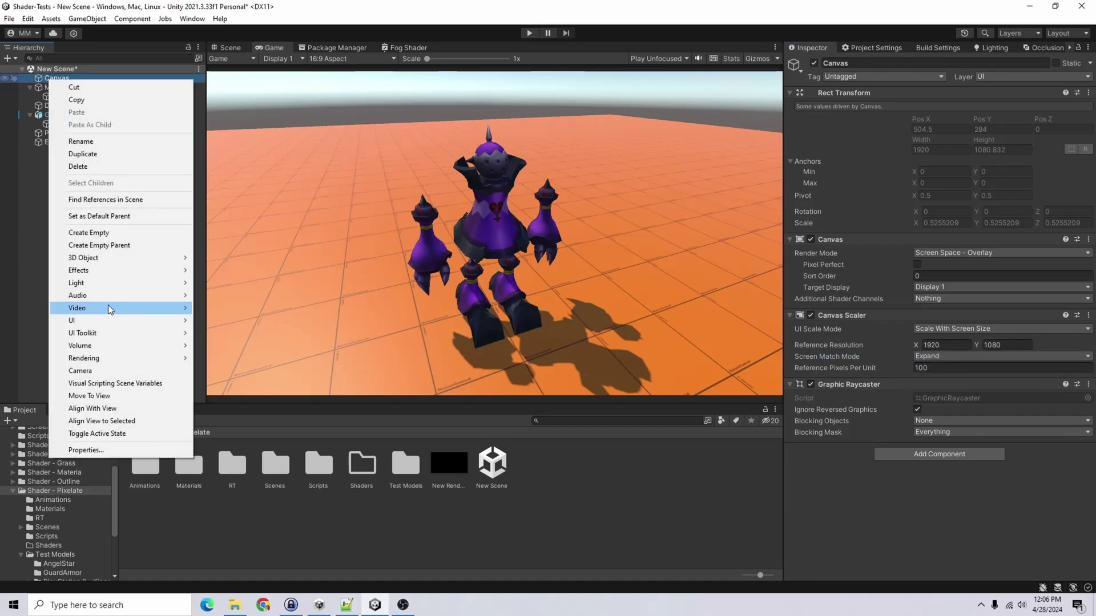
{"action": "mouse_move", "coordinate": [112, 336]}
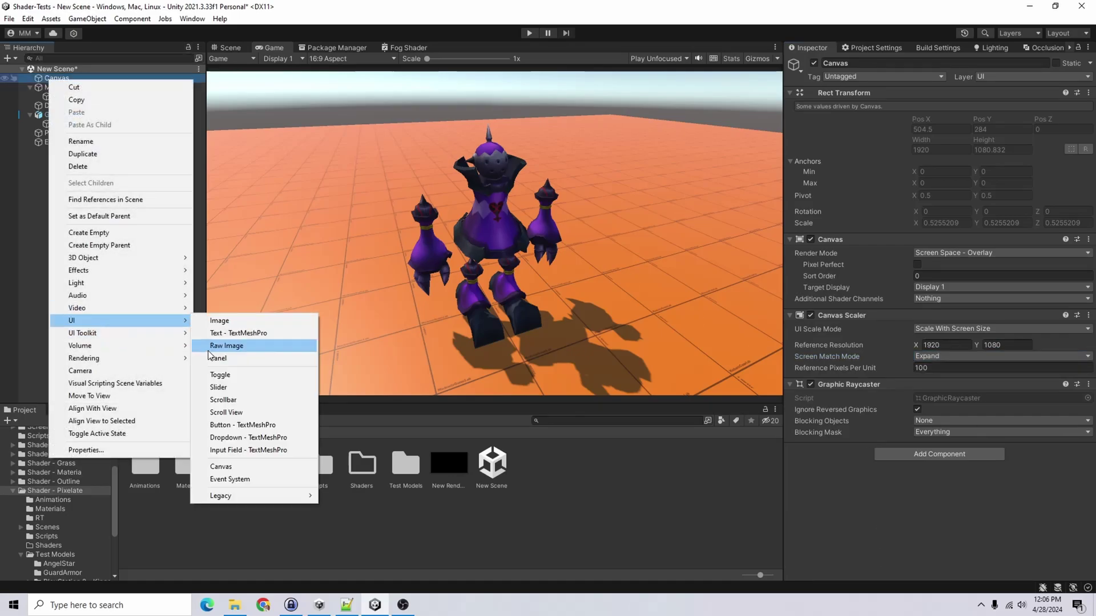
{"action": "left_click", "coordinate": [220, 346]}
{"action": "scroll", "coordinate": [893, 303], "scroll_direction": "down", "scroll_amount": 2}
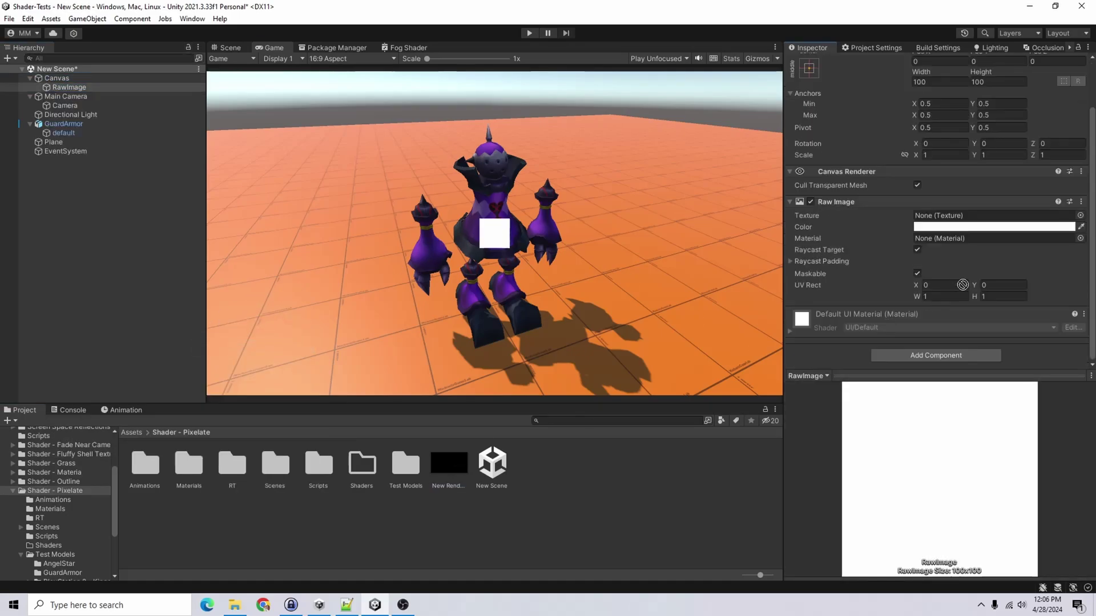
{"action": "left_click", "coordinate": [974, 220]}
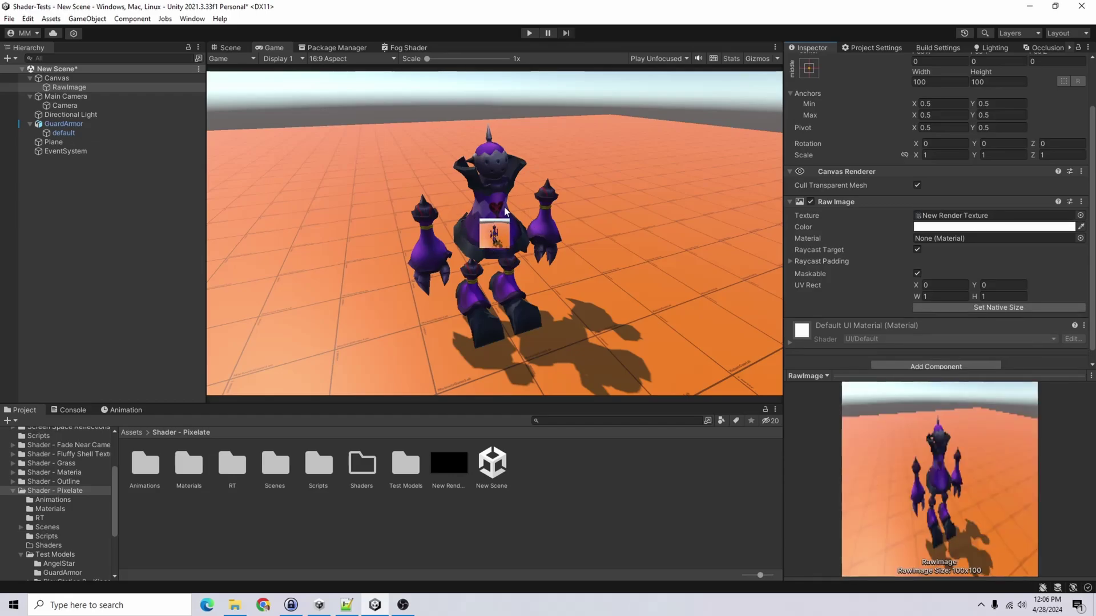
{"action": "left_click", "coordinate": [968, 308]}
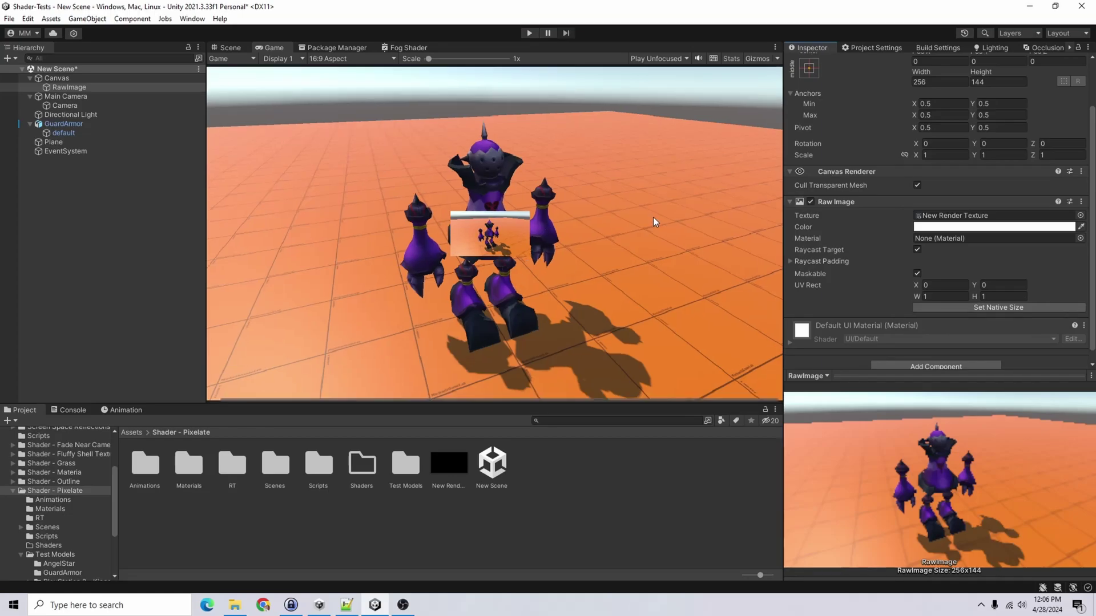
Step: Resize the RawImage to width 1920 and height 1080
{"action": "scroll", "coordinate": [913, 171], "scroll_direction": "up", "scroll_amount": 2}
{"action": "left_click", "coordinate": [936, 138]}
{"action": "type", "text": "1920"}
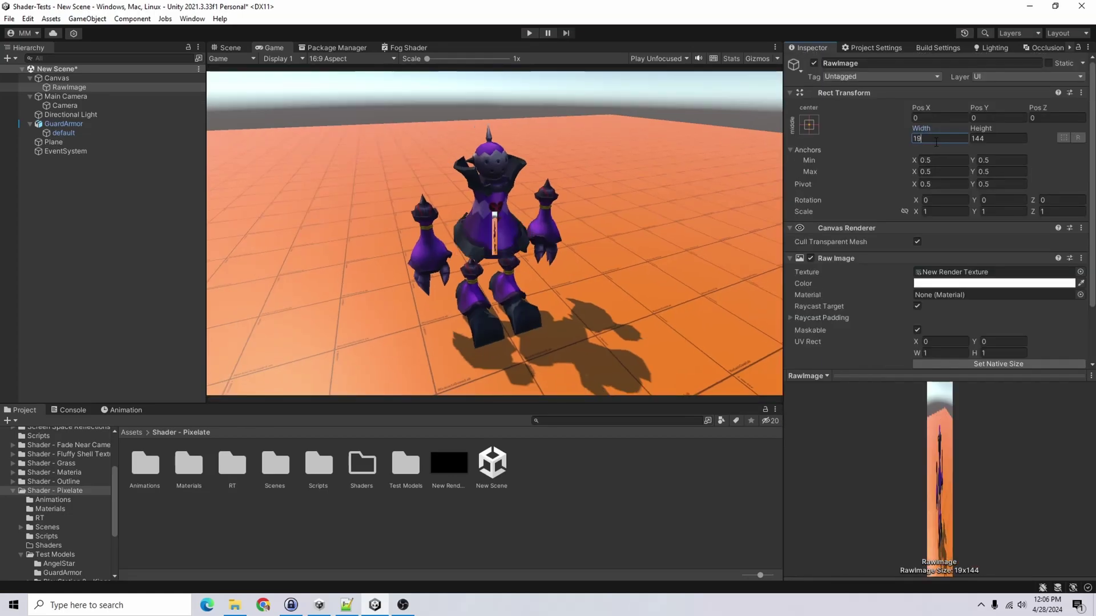
{"action": "left_click", "coordinate": [1006, 138]}
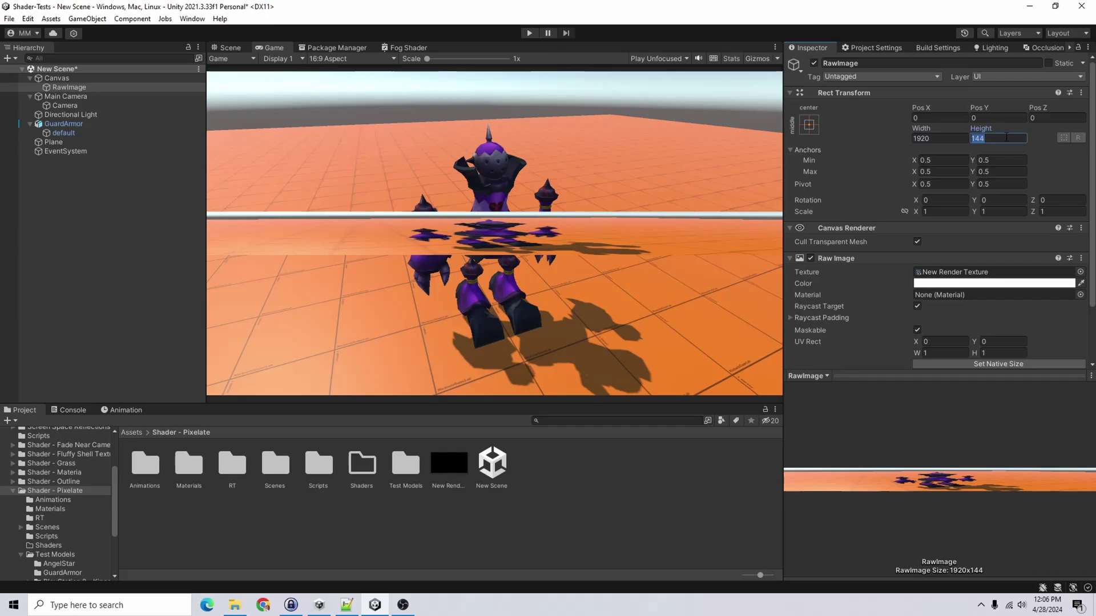
{"action": "type", "text": "1080"}
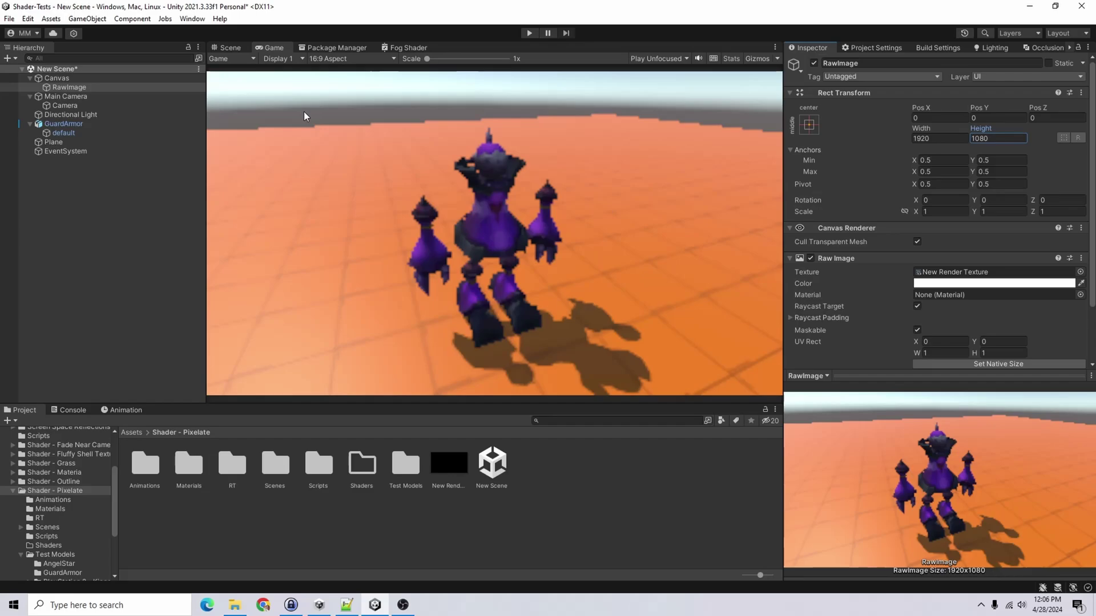
Step: Compare Point, Bilinear and Trilinear filtering on New Render Texture, ending on Point
{"action": "left_click", "coordinate": [453, 459]}
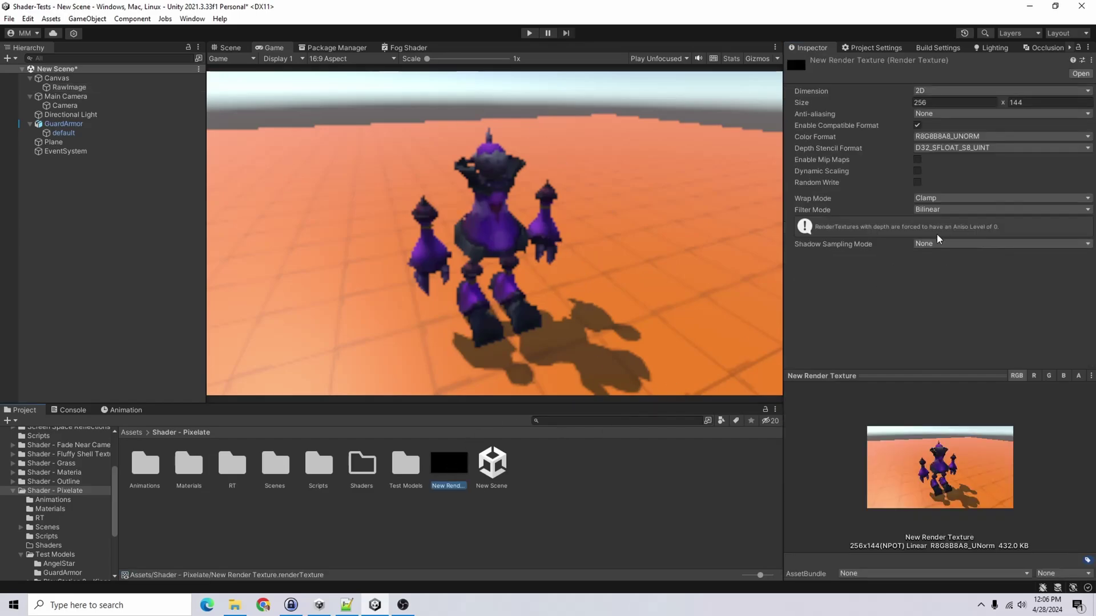
{"action": "left_click", "coordinate": [916, 207]}
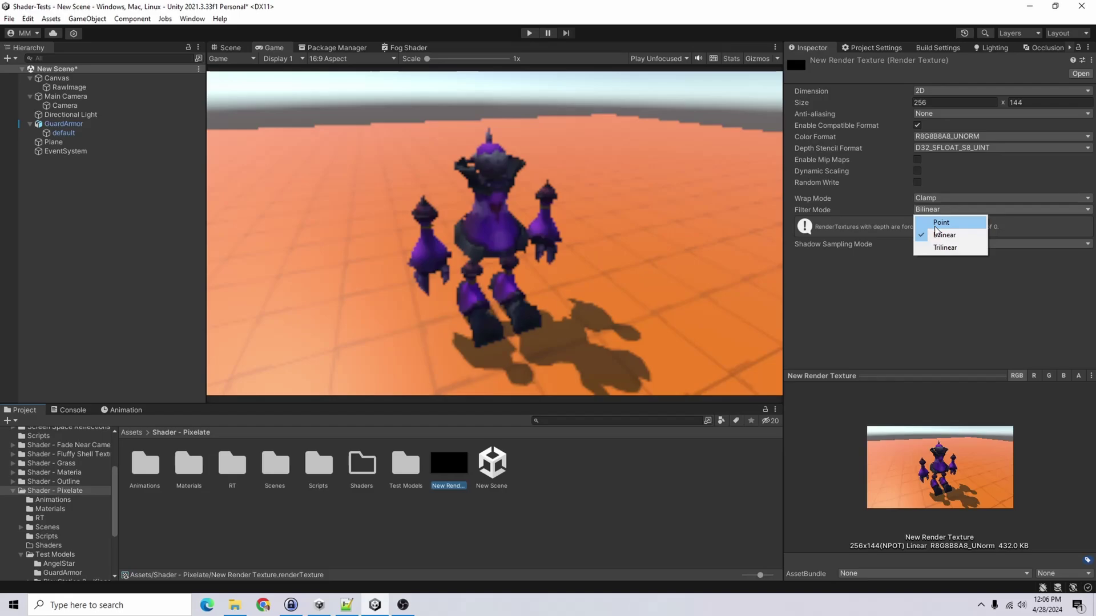
{"action": "left_click", "coordinate": [941, 223]}
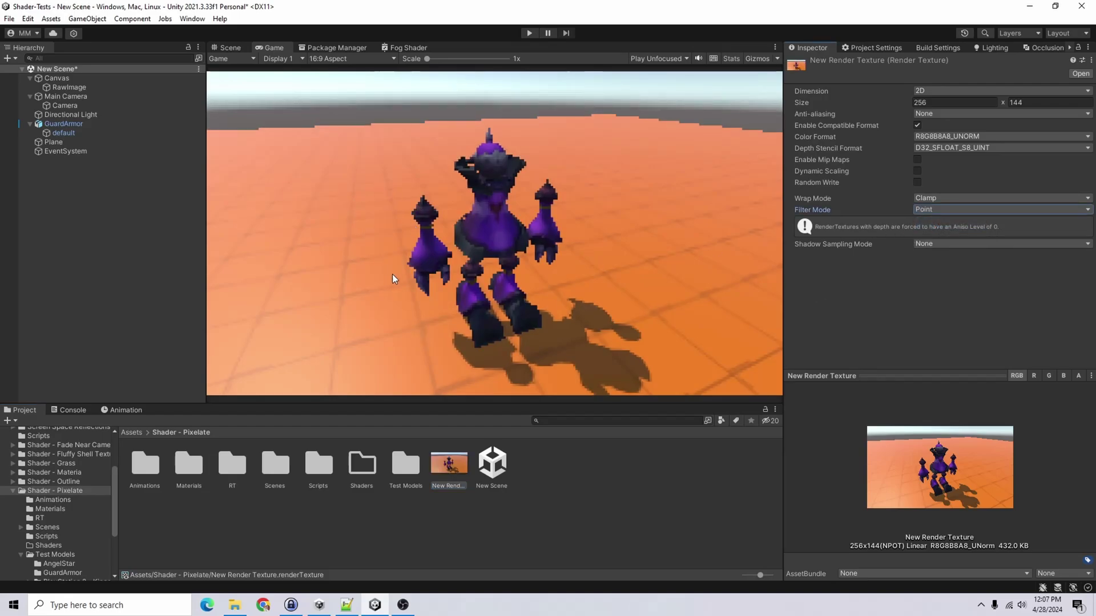
{"action": "left_click", "coordinate": [950, 212]}
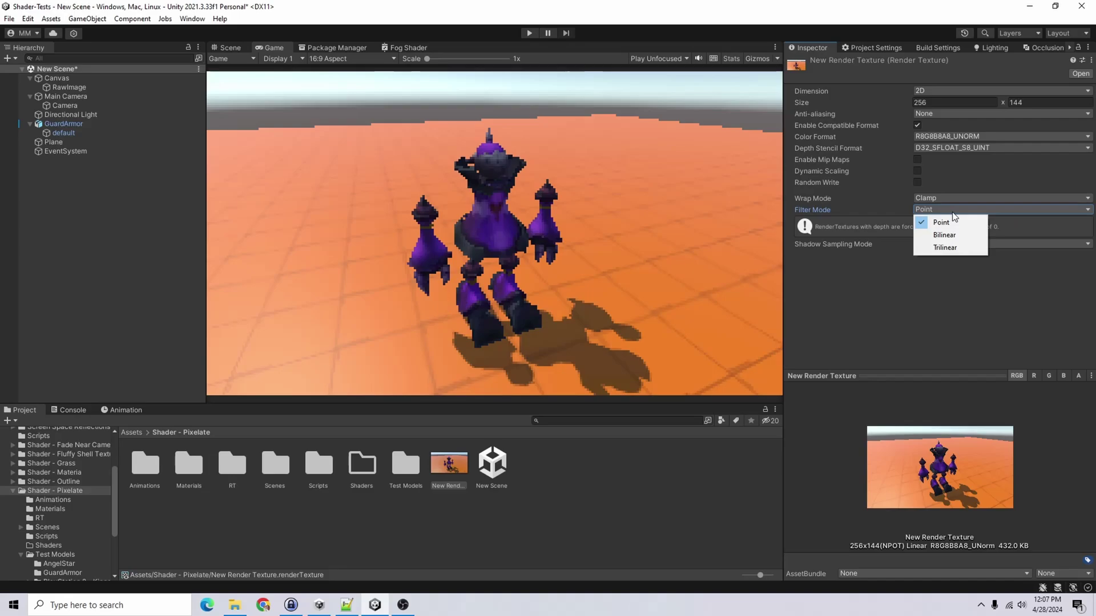
{"action": "left_click", "coordinate": [944, 234]}
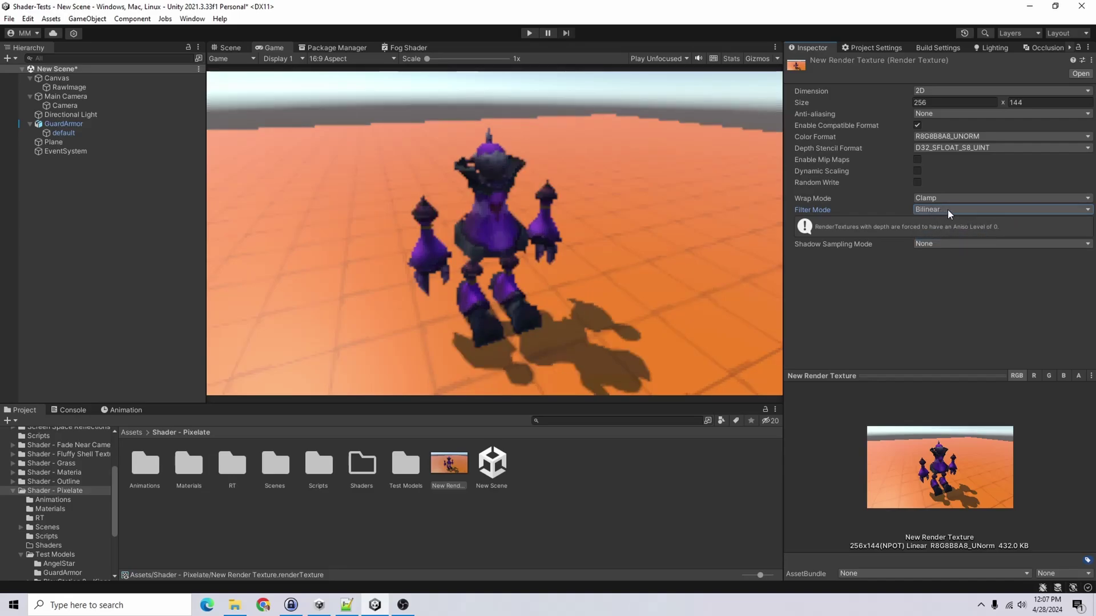
{"action": "left_click", "coordinate": [947, 209]}
{"action": "left_click", "coordinate": [945, 244]}
{"action": "left_click", "coordinate": [936, 210]}
{"action": "left_click", "coordinate": [941, 221]}
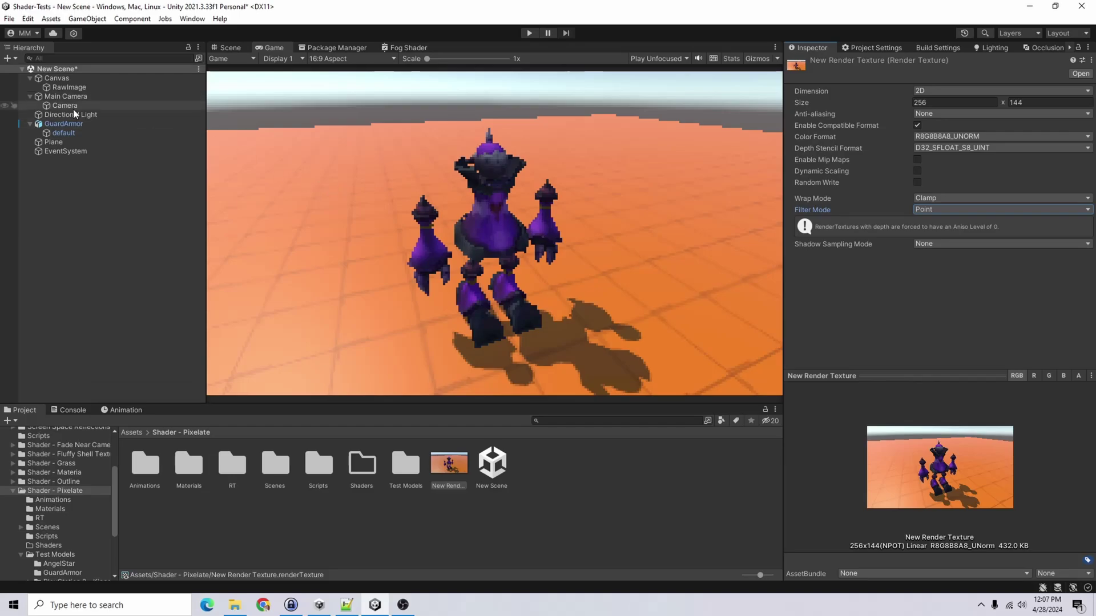
Step: Switch the cameras to orthographic projection and move Main Camera to X position 2.7
{"action": "left_click", "coordinate": [65, 96]}
{"action": "left_click", "coordinate": [964, 183]}
{"action": "left_click", "coordinate": [970, 211]}
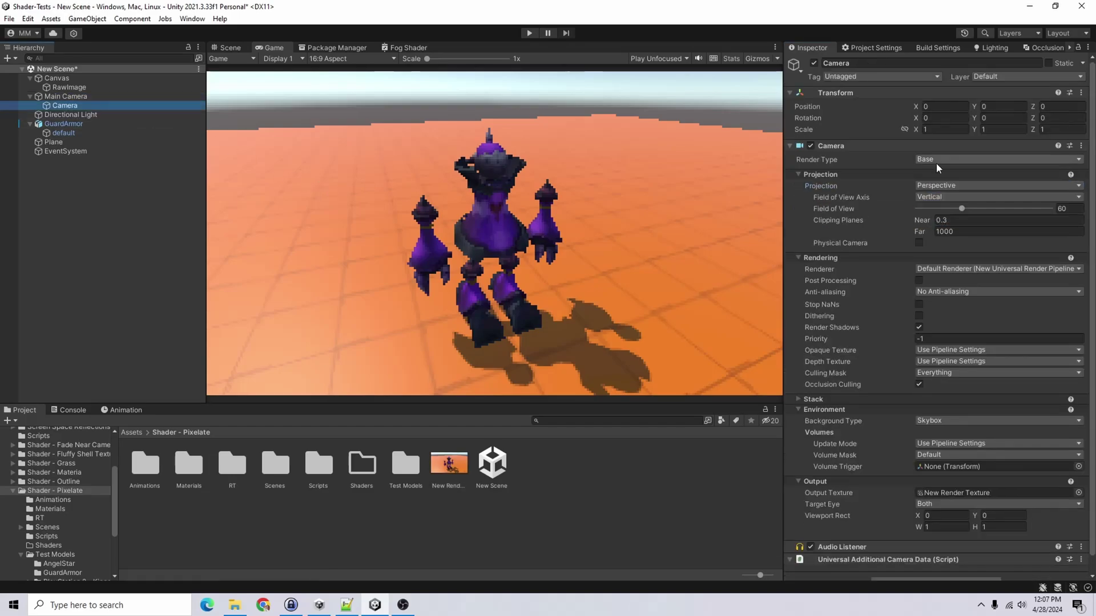
{"action": "left_click", "coordinate": [946, 183]}
{"action": "left_click", "coordinate": [954, 211]}
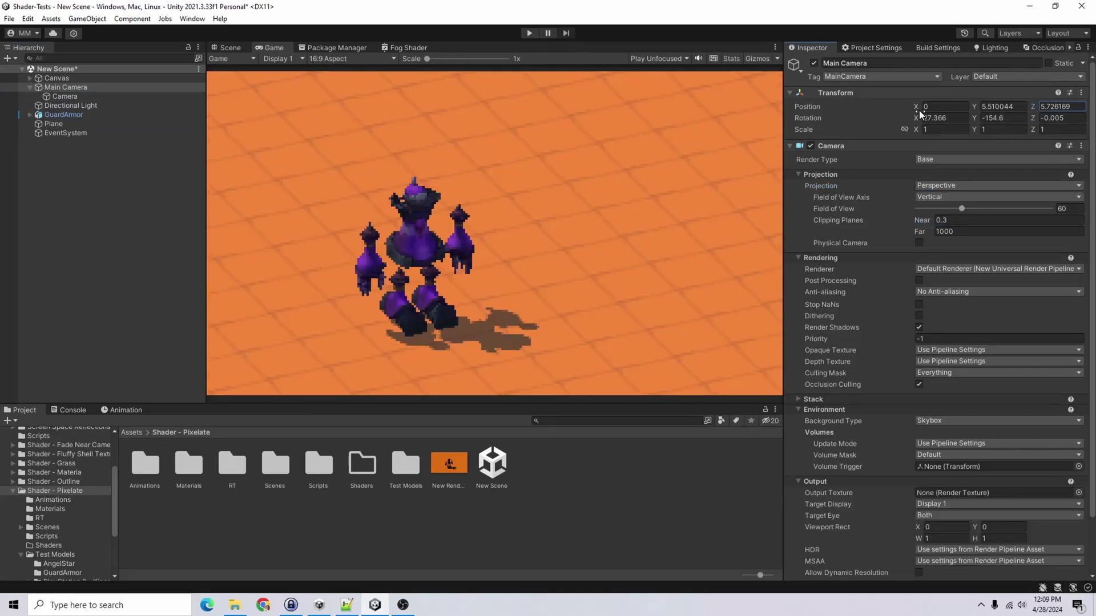
{"action": "left_click_drag", "start_coordinate": [915, 107], "coordinate": [927, 112]}
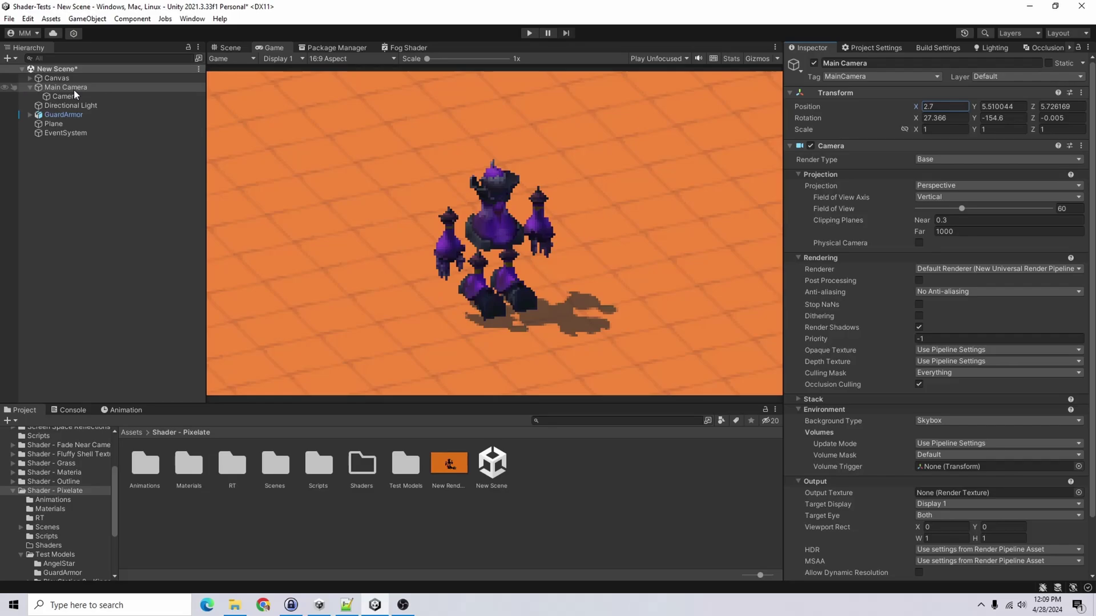
Step: Double New Render Texture to 512 x 288, then divide it by 4 to 128 x 72
{"action": "left_click", "coordinate": [449, 460]}
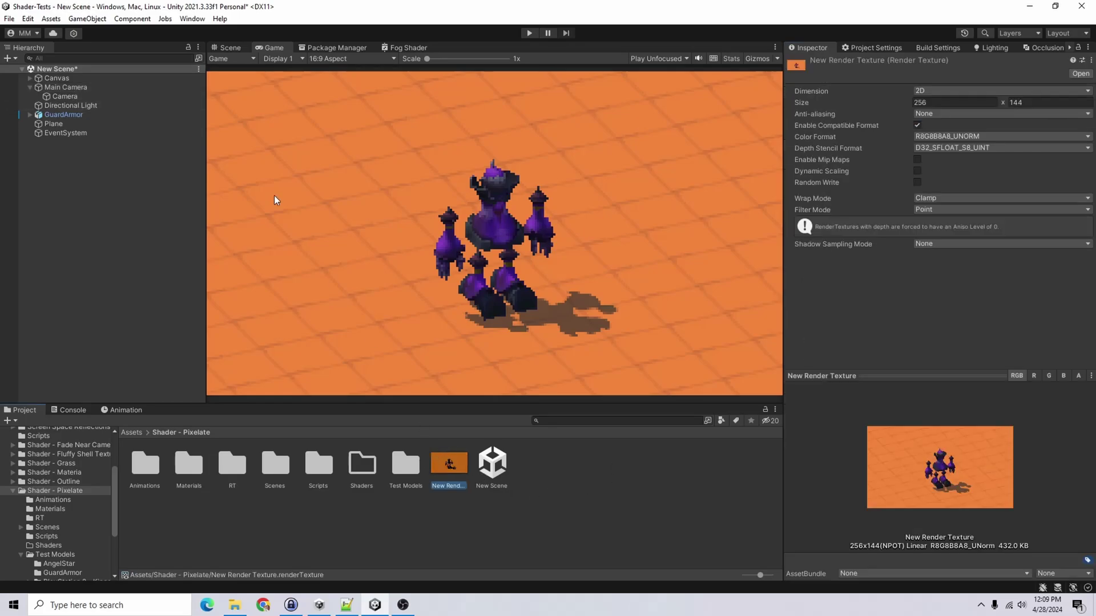
{"action": "left_click", "coordinate": [962, 101]}
{"action": "key", "text": "Return"}
{"action": "left_click", "coordinate": [1040, 101]}
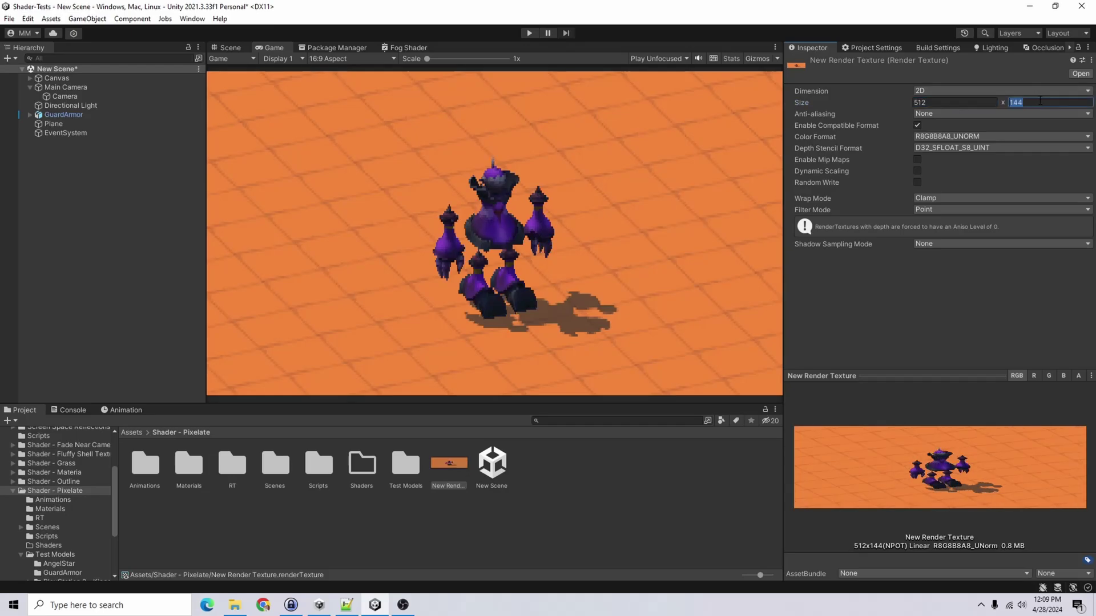
{"action": "type", "text": "*2"}
{"action": "key", "text": "Return"}
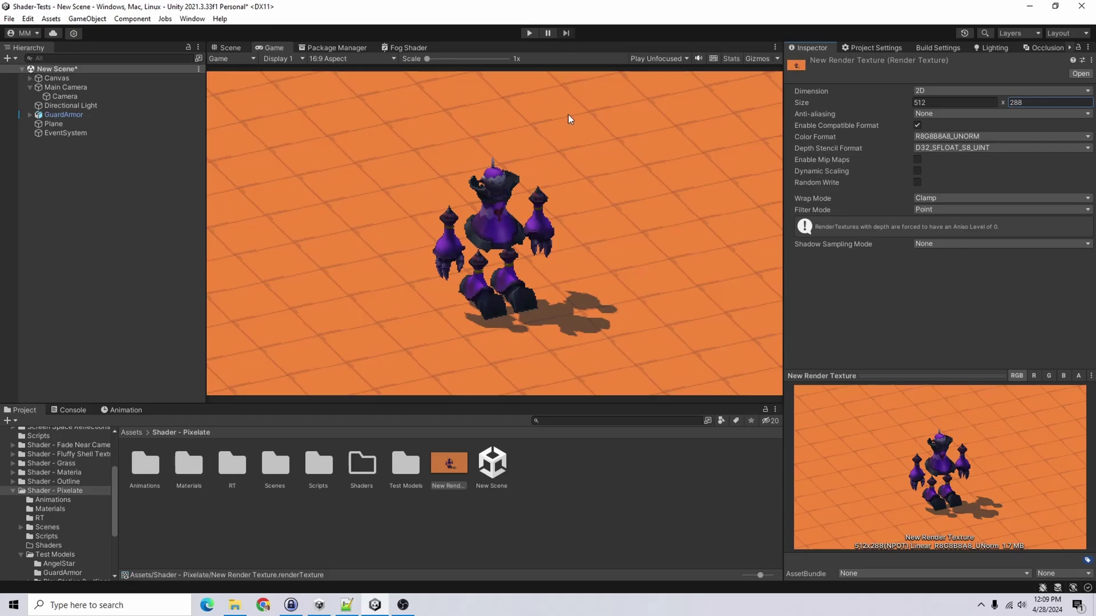
{"action": "left_click", "coordinate": [947, 102]}
{"action": "type", "text": "/4"}
{"action": "left_click", "coordinate": [1032, 103]}
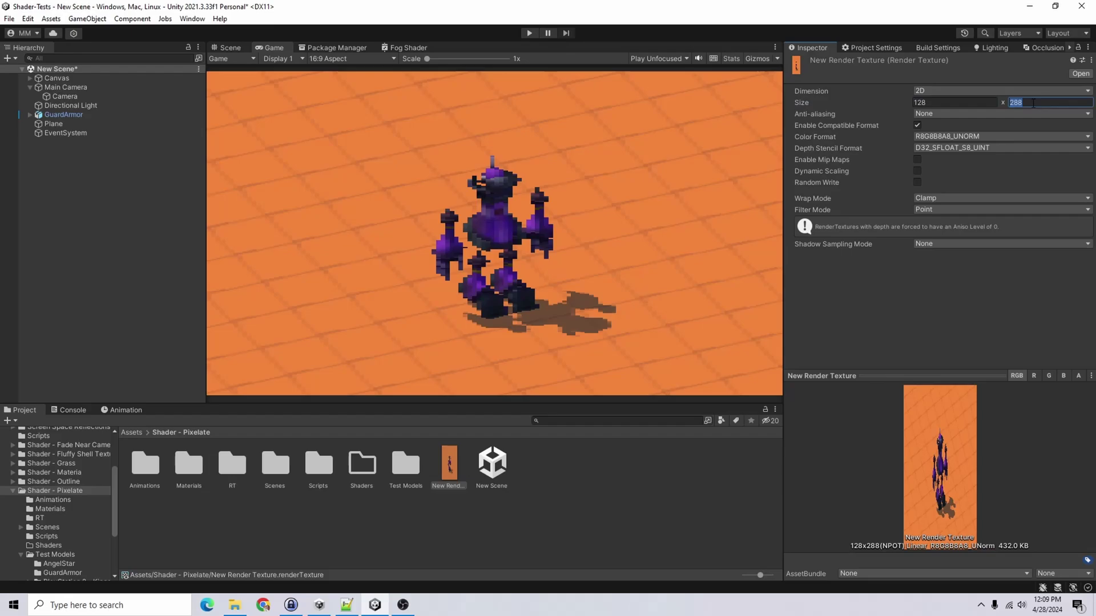
{"action": "left_click", "coordinate": [1033, 103]}
{"action": "type", "text": "/4"}
{"action": "key", "text": "Return"}
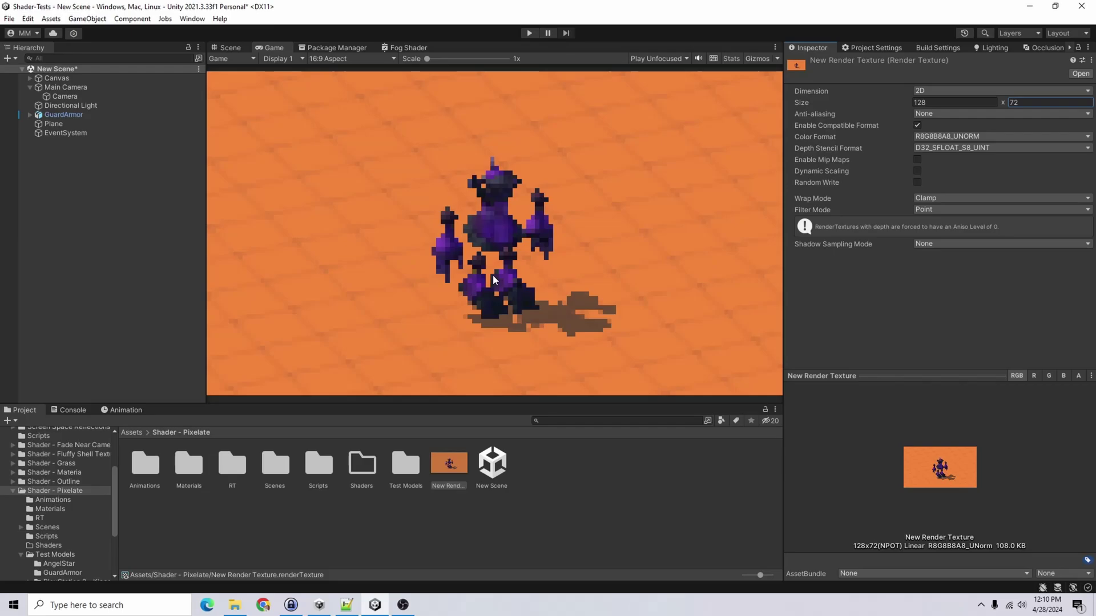
Step: Hide the Canvas's RawImage in the Scene view, then return to the Game view
{"action": "left_click", "coordinate": [229, 48]}
{"action": "left_click_drag", "start_coordinate": [402, 229], "coordinate": [326, 142], "text": "alt"}
{"action": "left_click", "coordinate": [325, 142]}
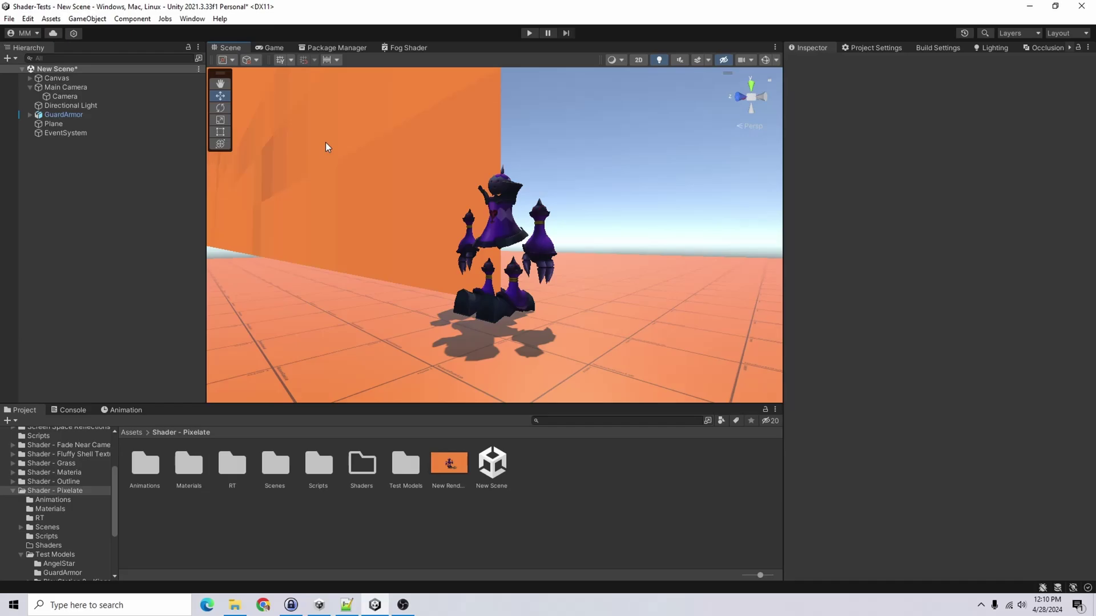
{"action": "left_click", "coordinate": [29, 78]}
{"action": "left_click", "coordinate": [56, 87]}
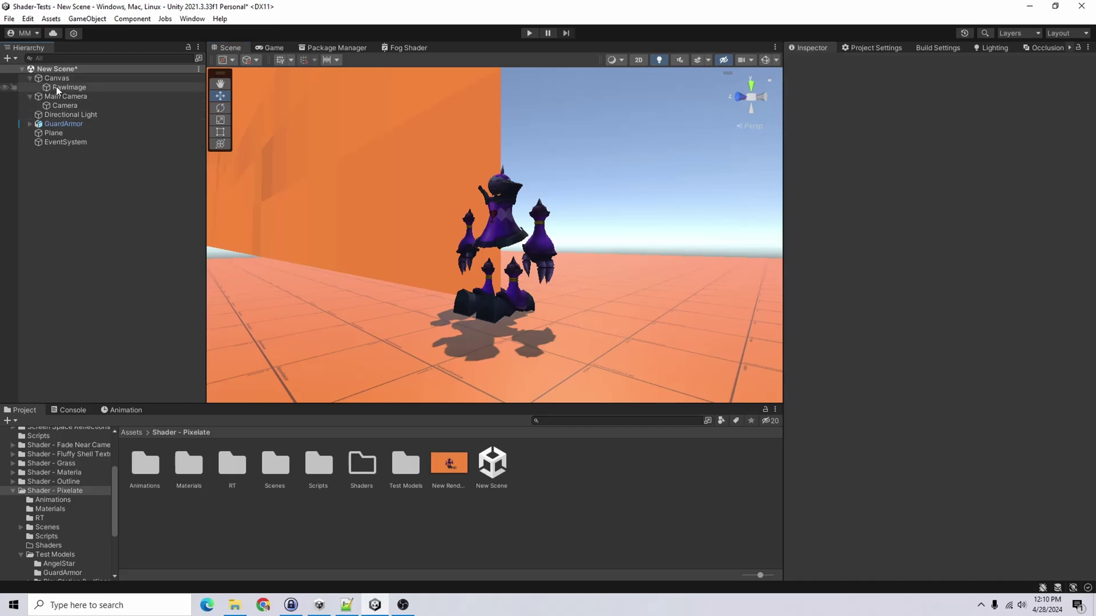
{"action": "left_click", "coordinate": [6, 87]}
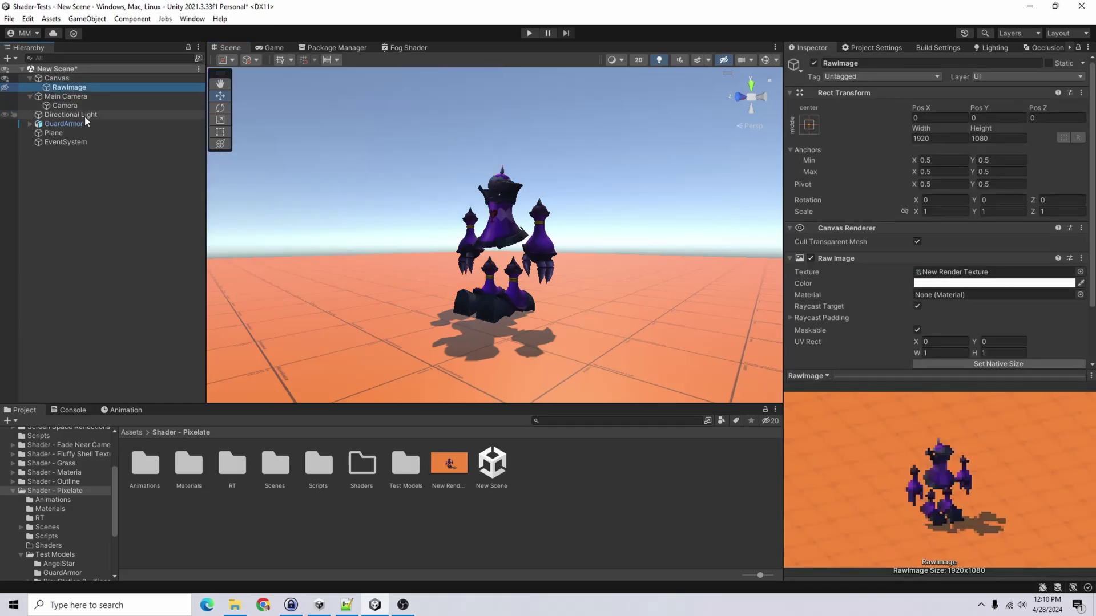
{"action": "left_click_drag", "start_coordinate": [342, 306], "coordinate": [658, 354], "text": "alt"}
{"action": "left_click", "coordinate": [269, 48]}
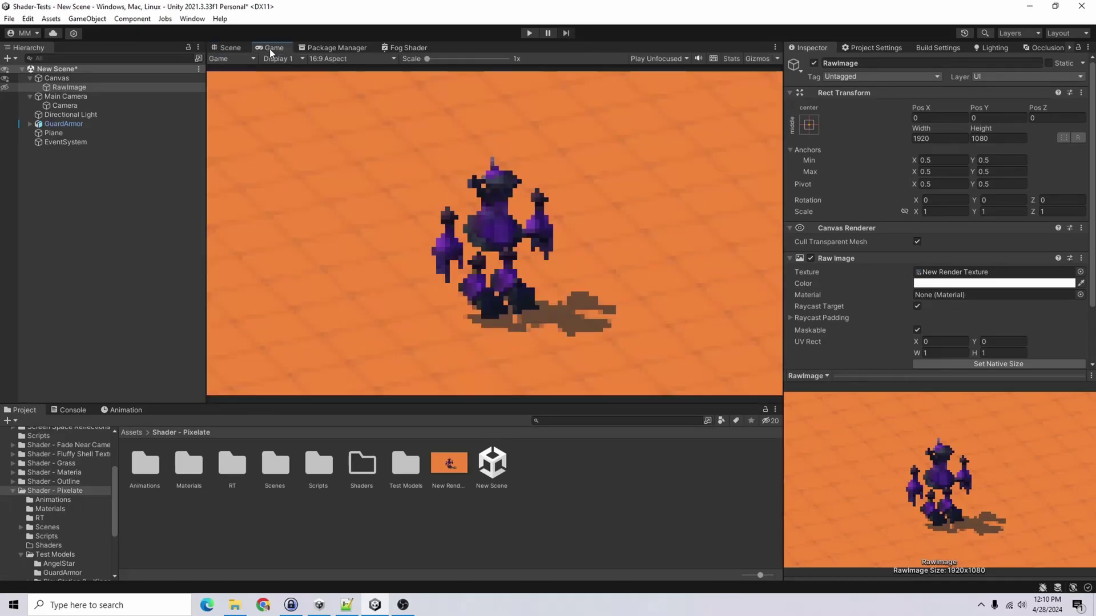
Step: Resize New Render Texture to 256 wide by 288 high
{"action": "left_click", "coordinate": [449, 464]}
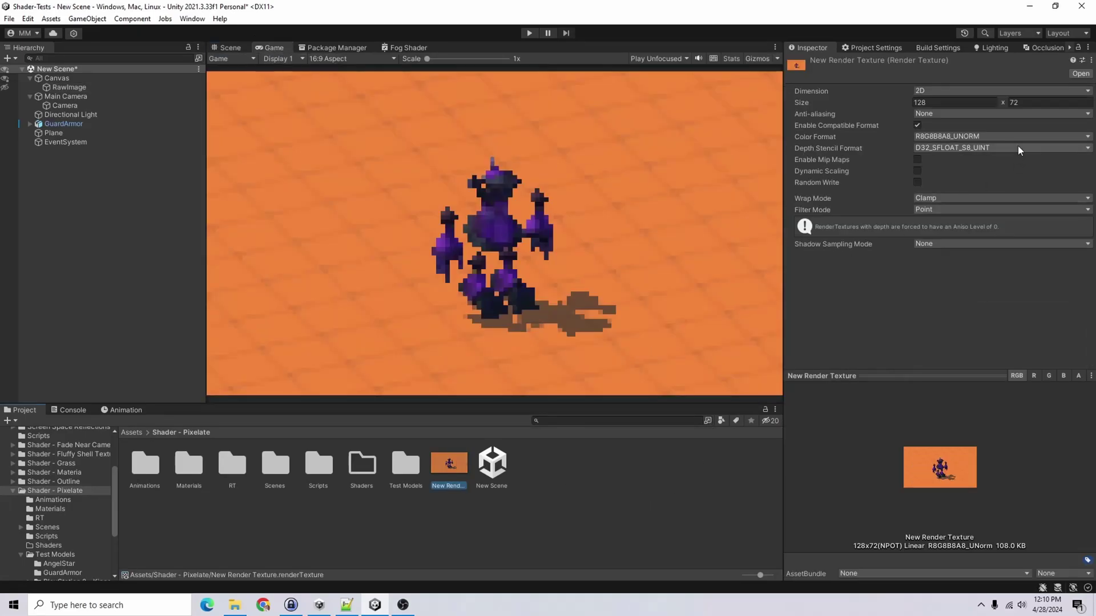
{"action": "left_click", "coordinate": [950, 102]}
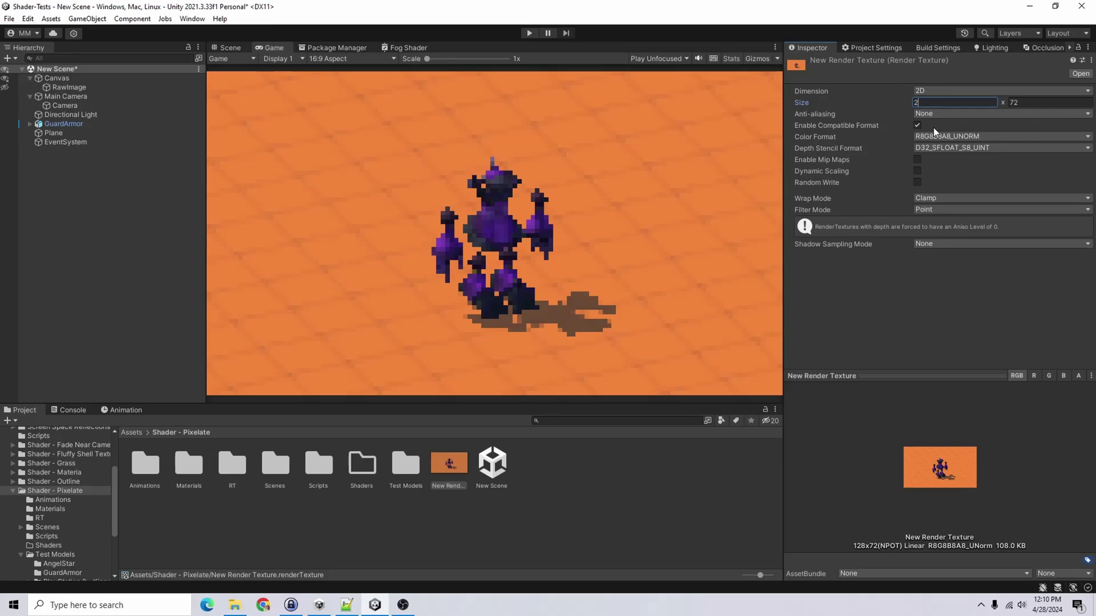
{"action": "type", "text": "256"}
{"action": "key", "text": "Tab"}
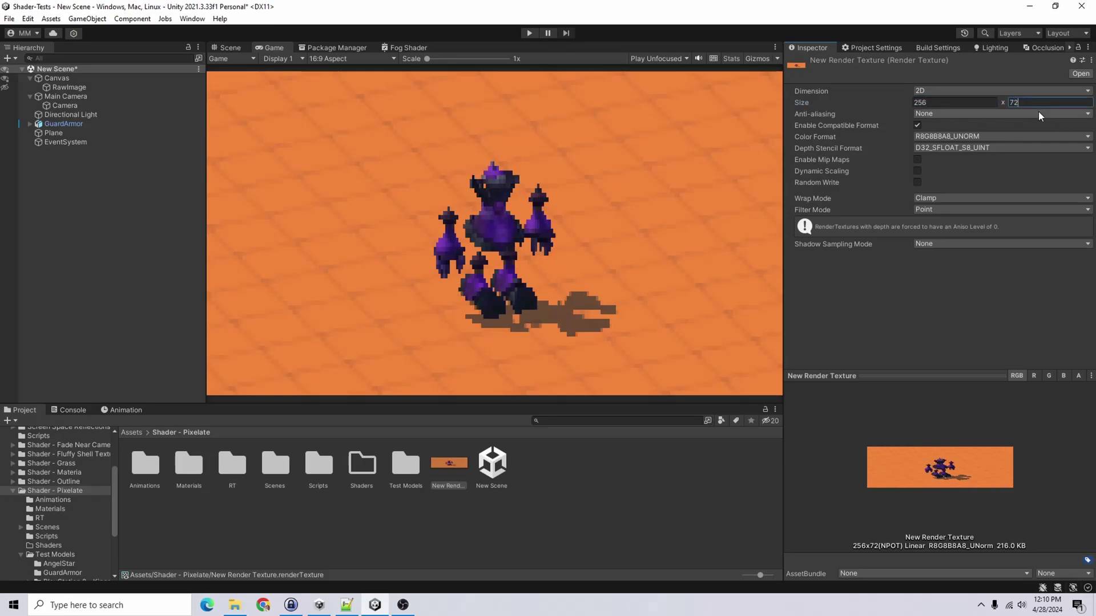
{"action": "type", "text": "288"}
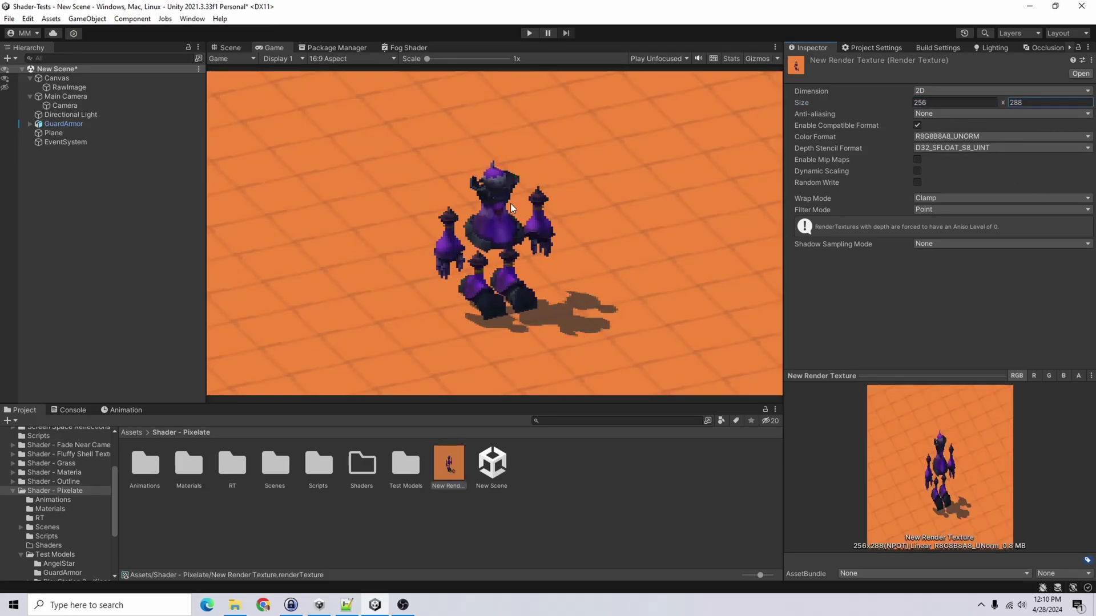